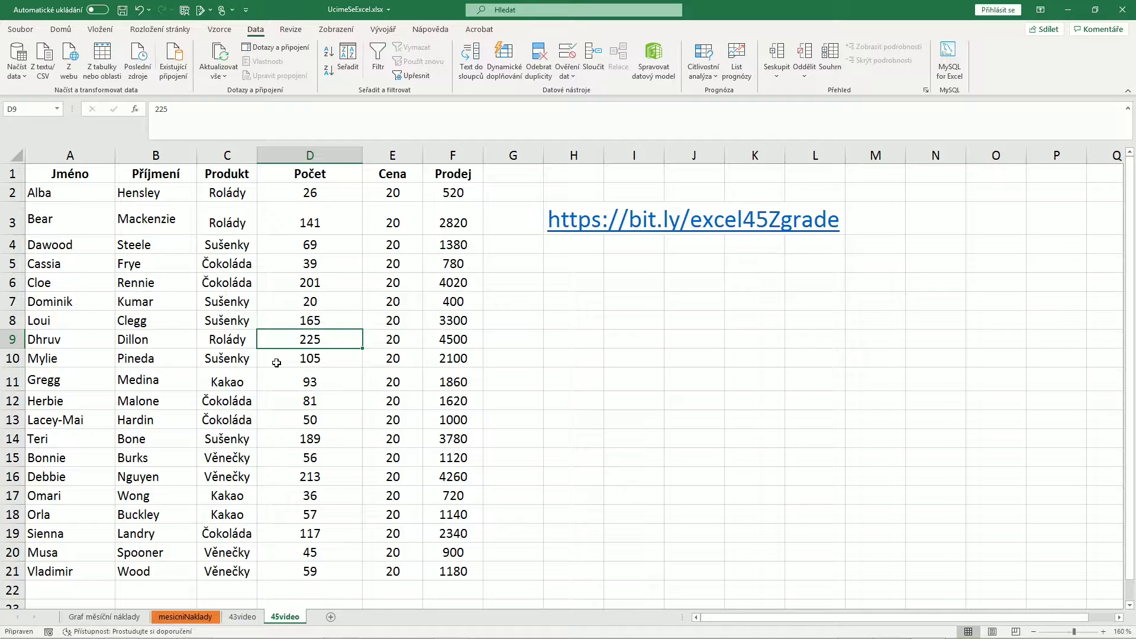
- Turn on header filtering, view the Produkt filter options, then turn filtering off again
click(377, 59)
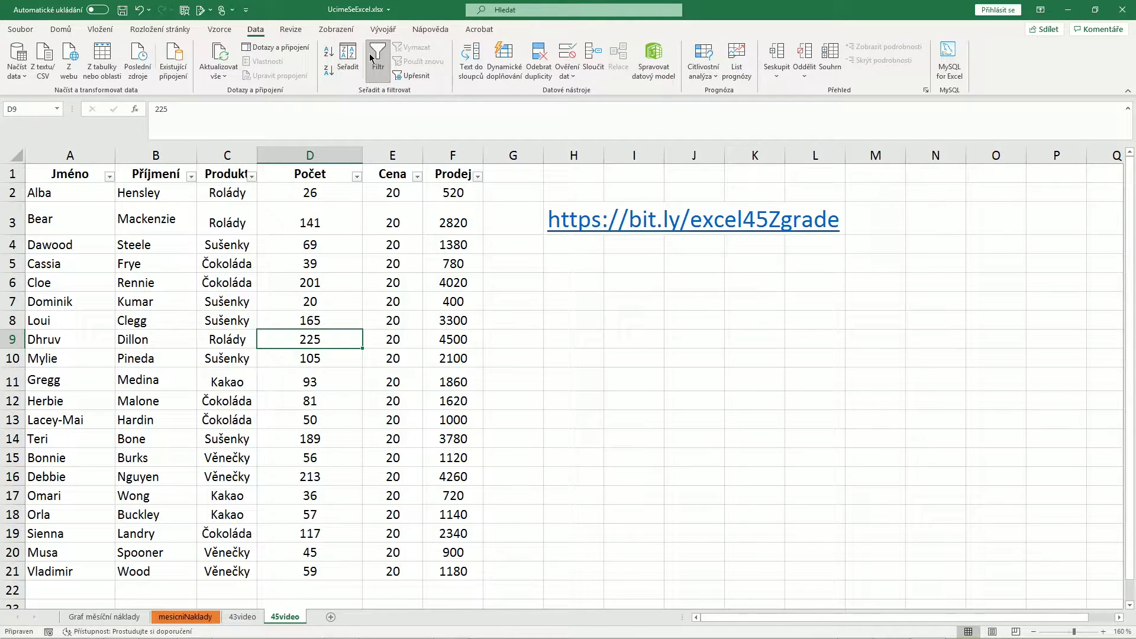
click(252, 177)
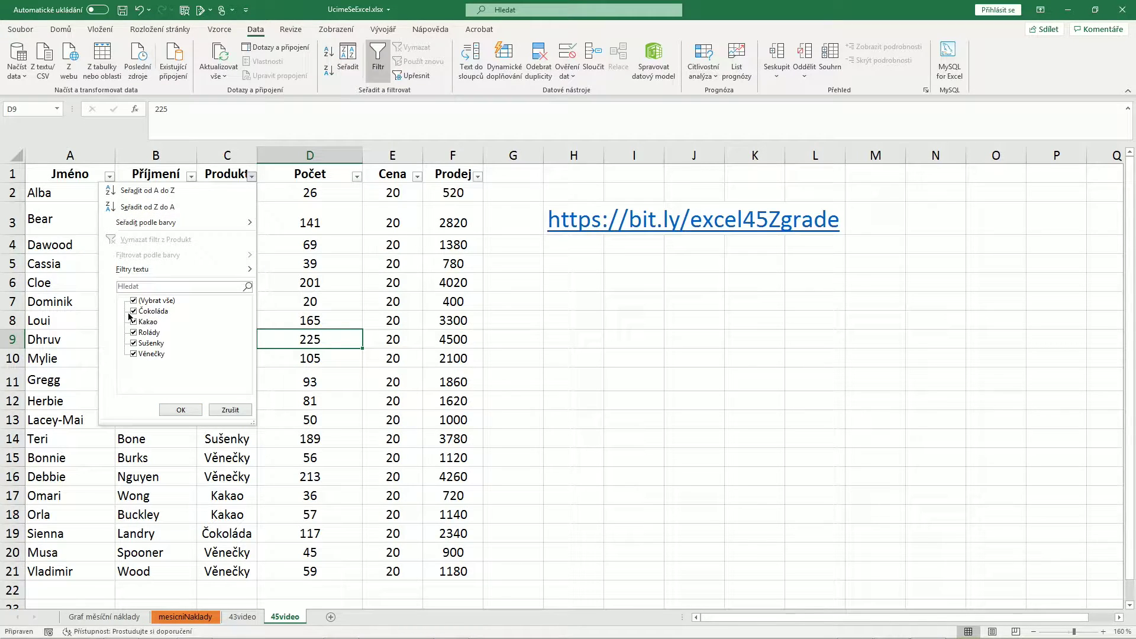
click(176, 414)
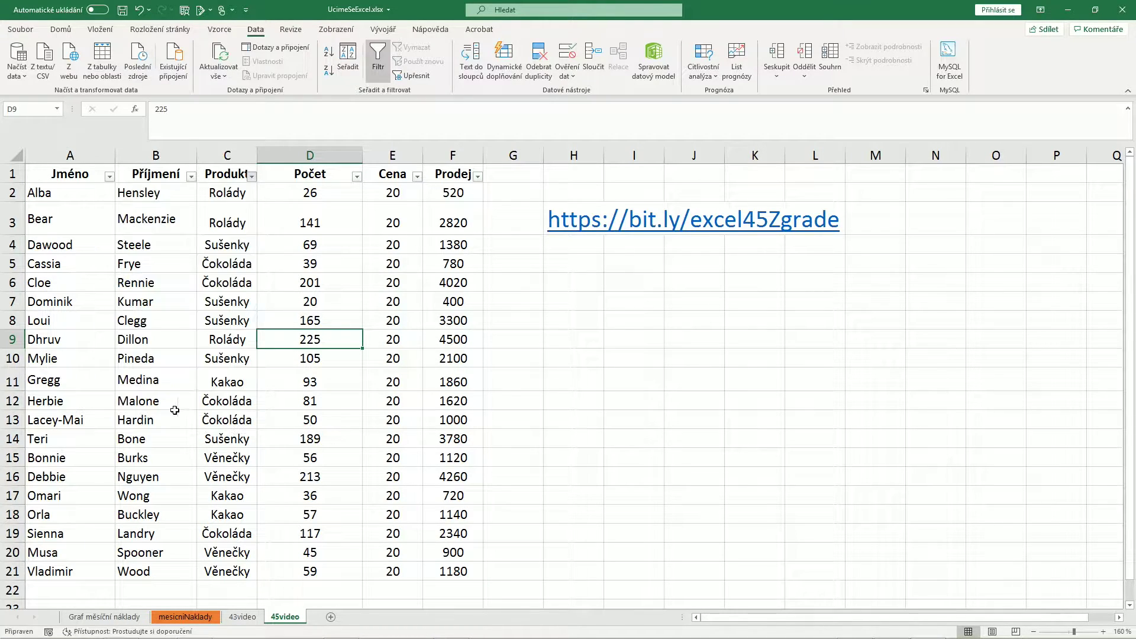
click(375, 57)
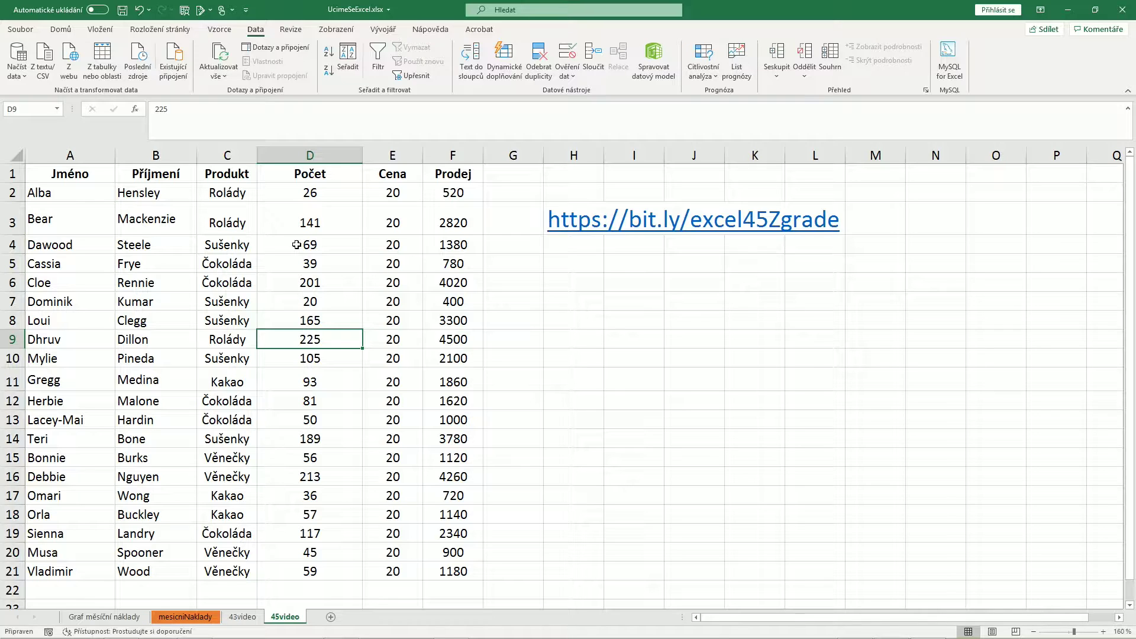
- Inspect the unsorted data by selecting Věnečky, Kakao and Čokoláda cells and Prodej values F2:F5
click(237, 461)
click(228, 498)
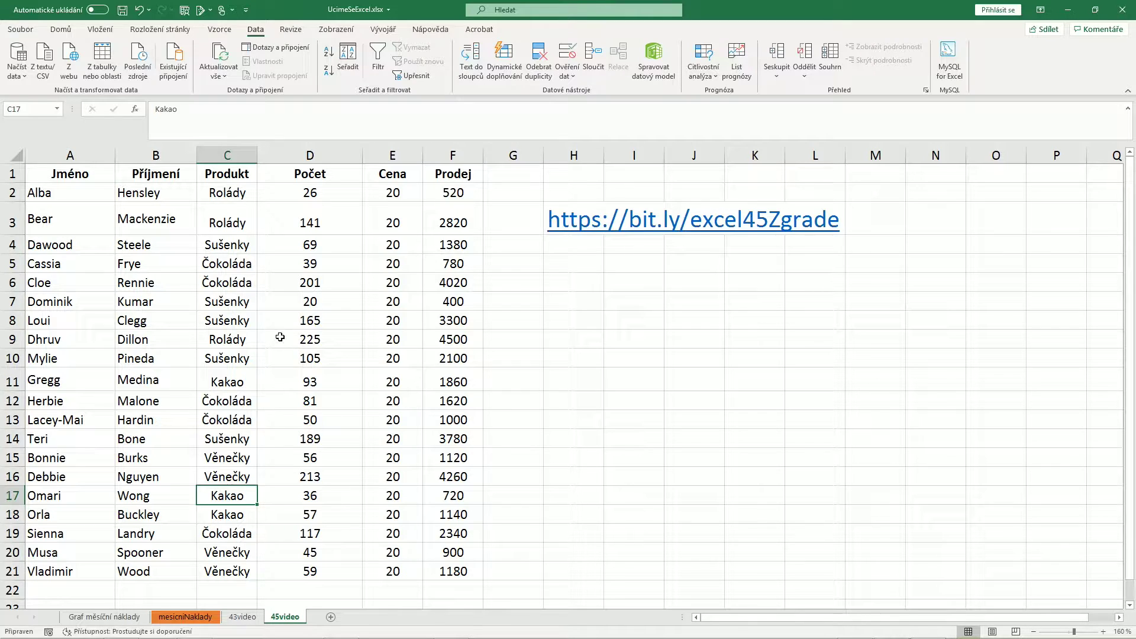
click(232, 282)
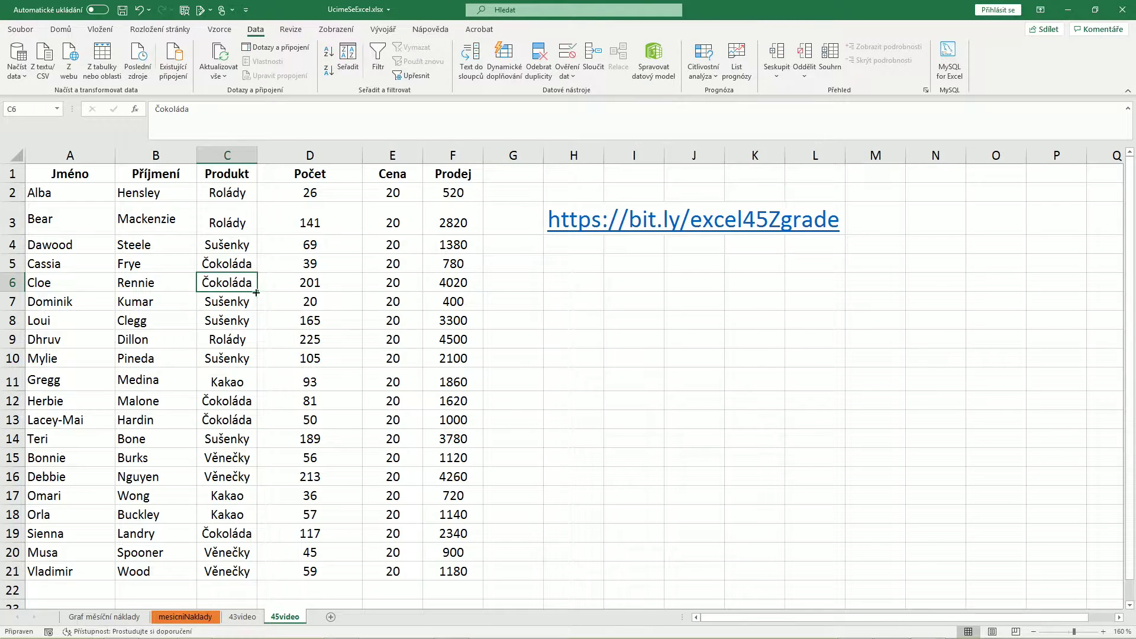
click(453, 192)
drag(452, 192, 452, 263)
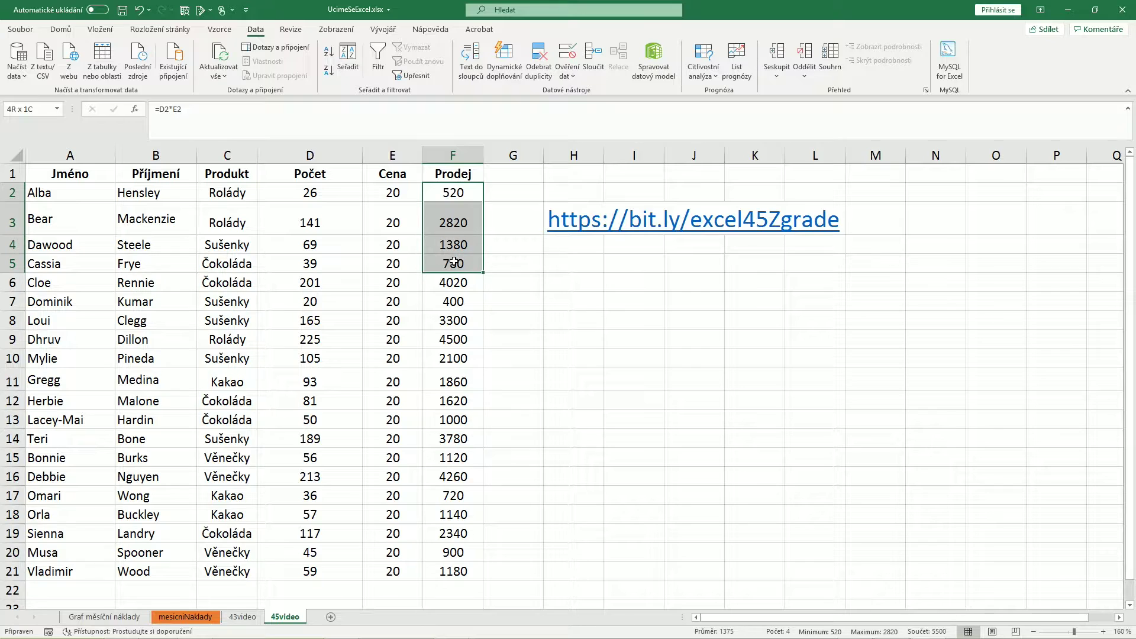
click(500, 294)
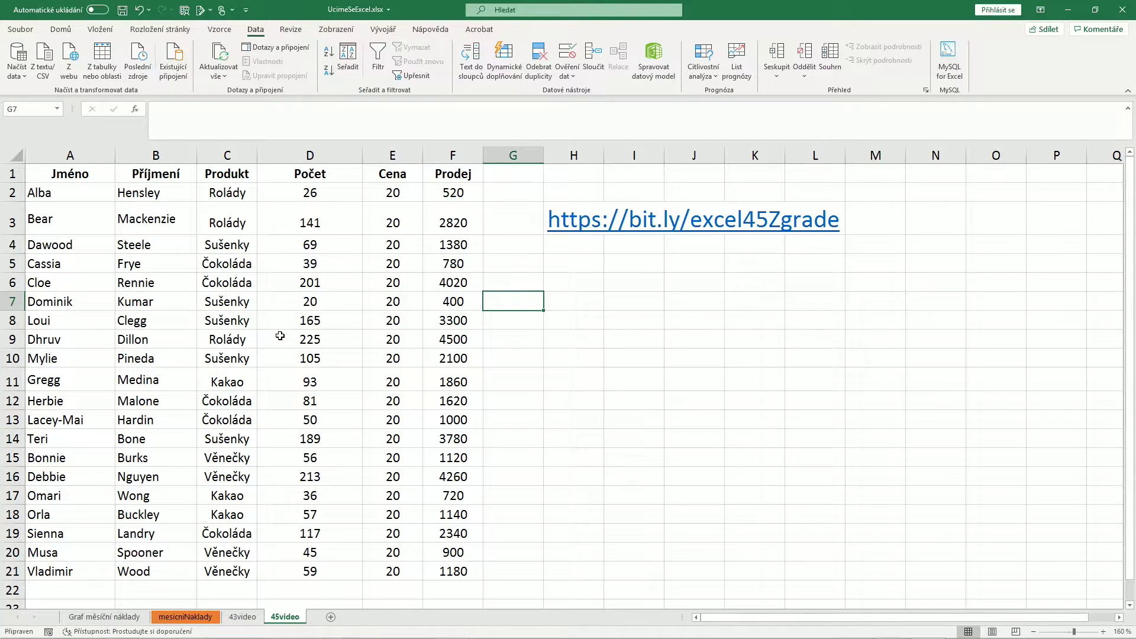
click(231, 302)
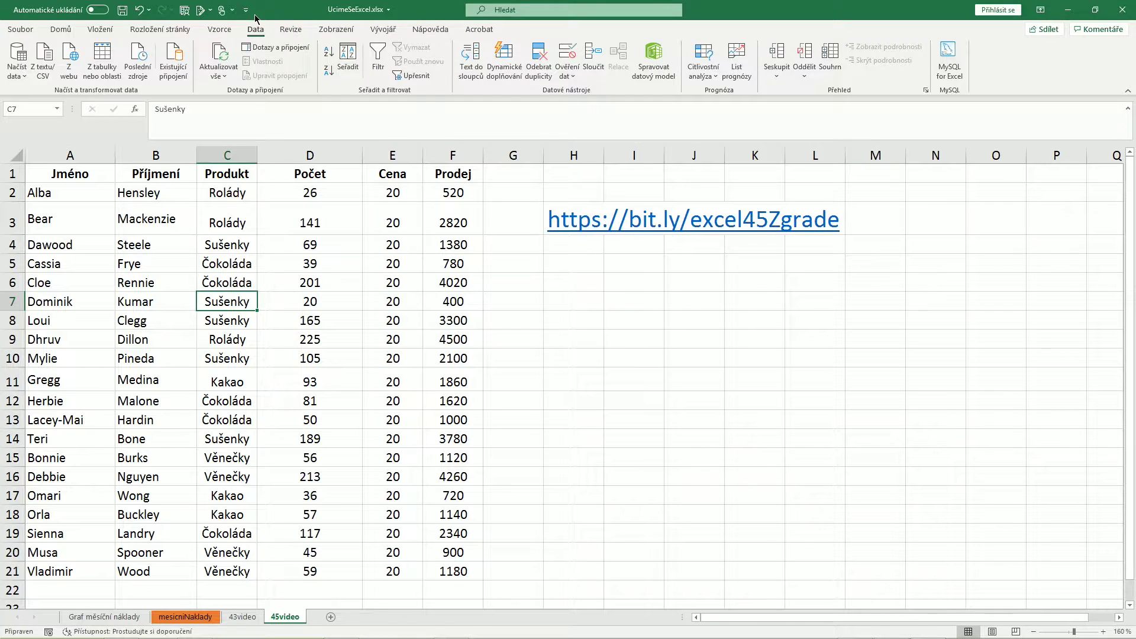
- Sort the table by Produkt A to Z, then select the Čokoláda cells C2:C6 and F2:F6
click(329, 54)
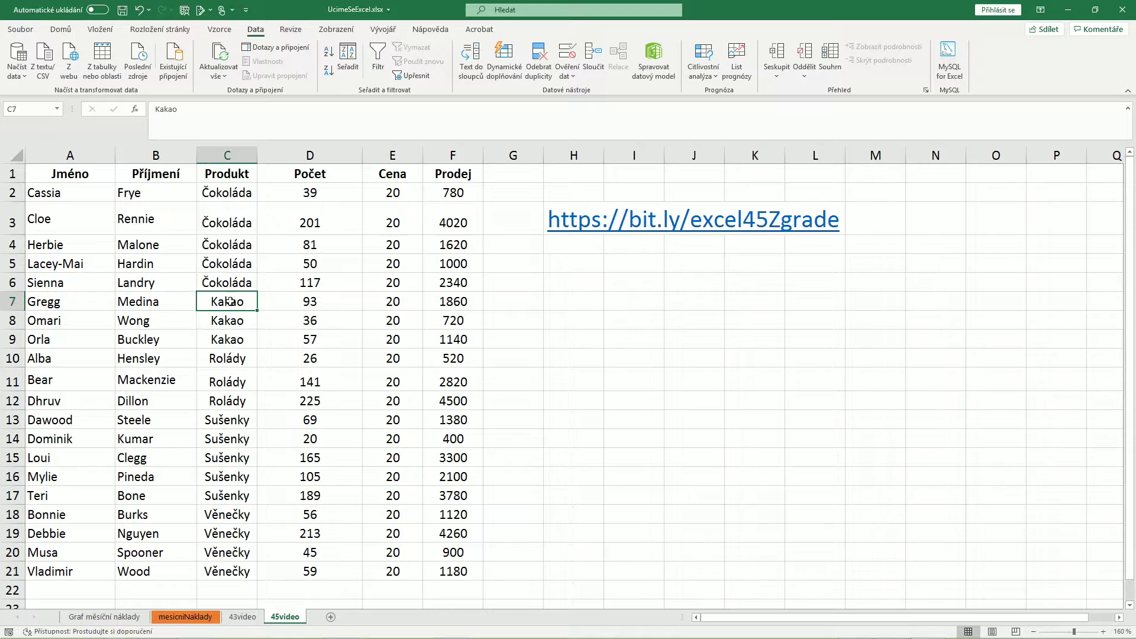
drag(242, 197, 229, 401)
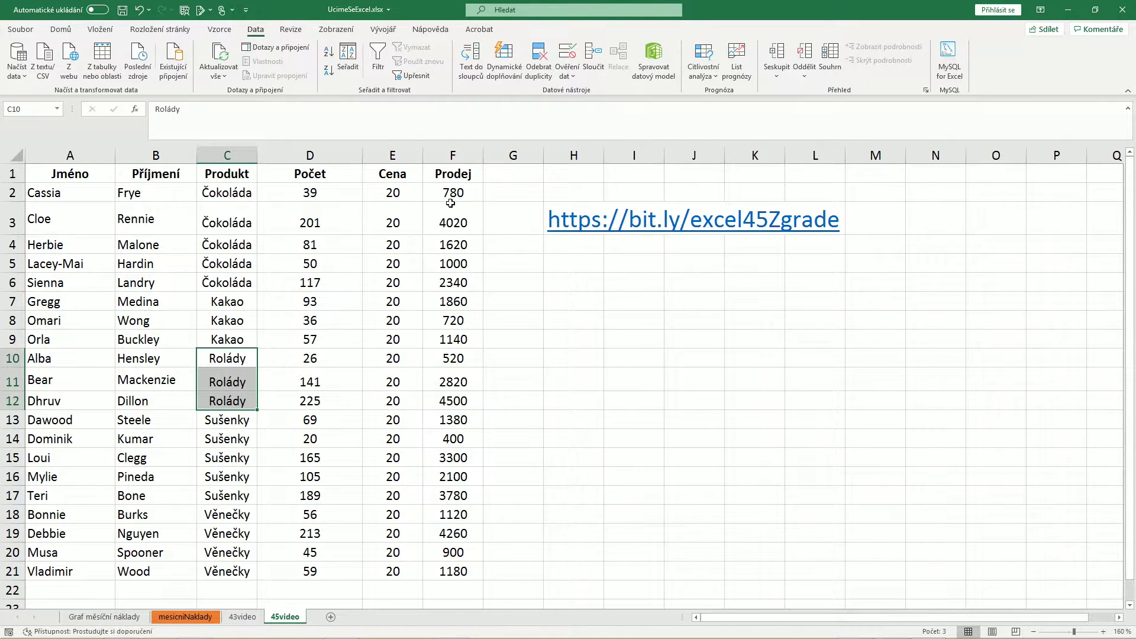
drag(248, 196, 242, 302)
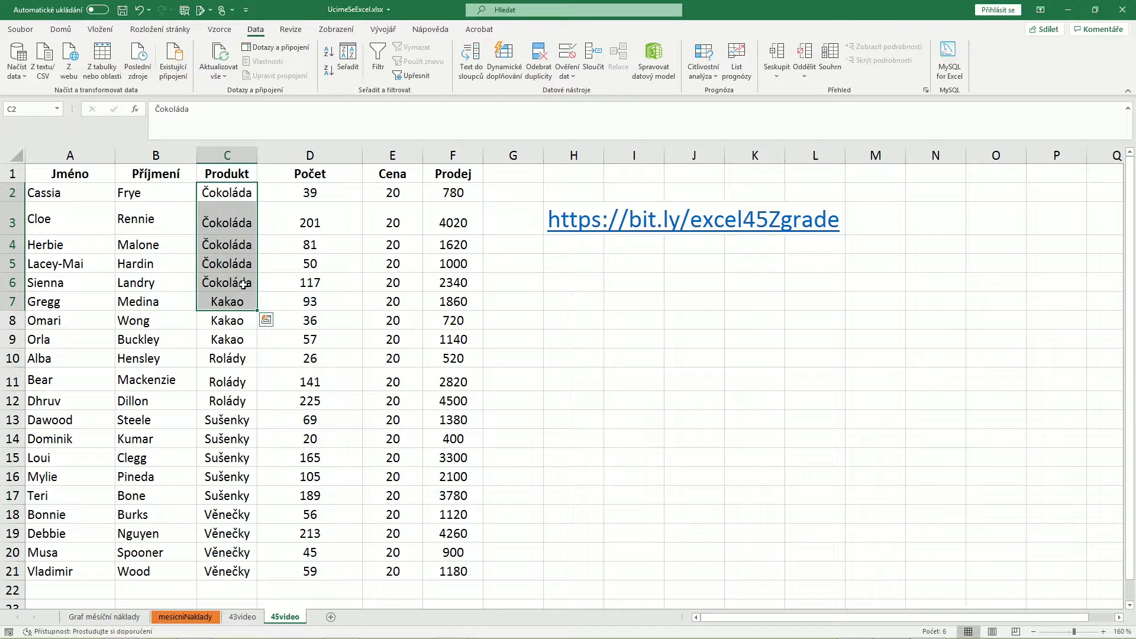
drag(247, 194, 239, 283)
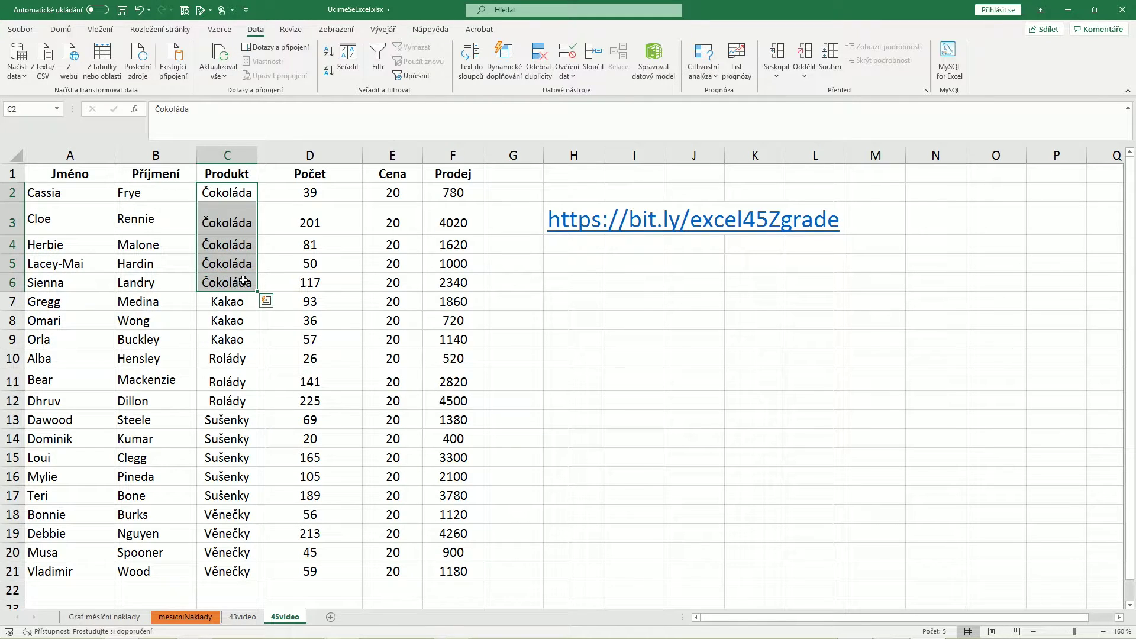
drag(454, 193, 454, 284)
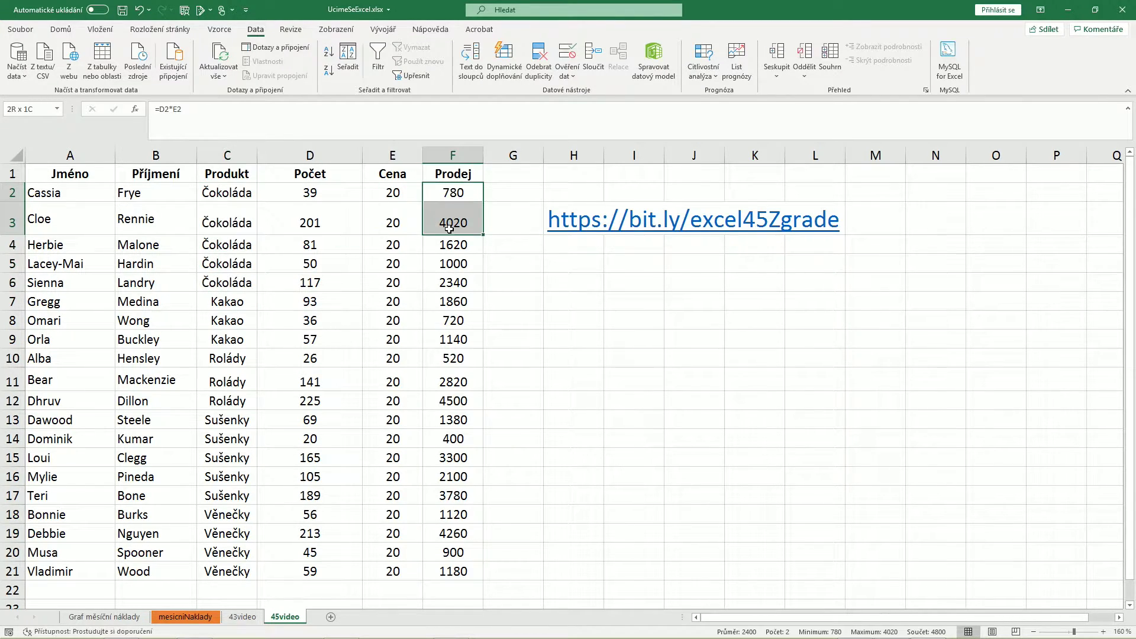
double_click(495, 285)
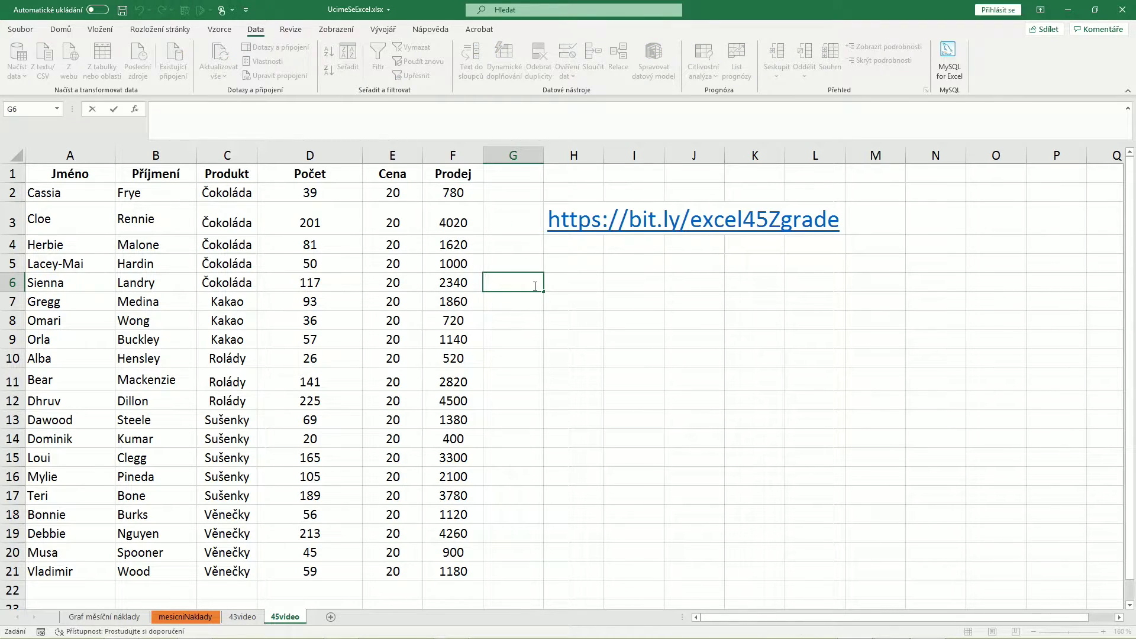
text(=)
text(suma()
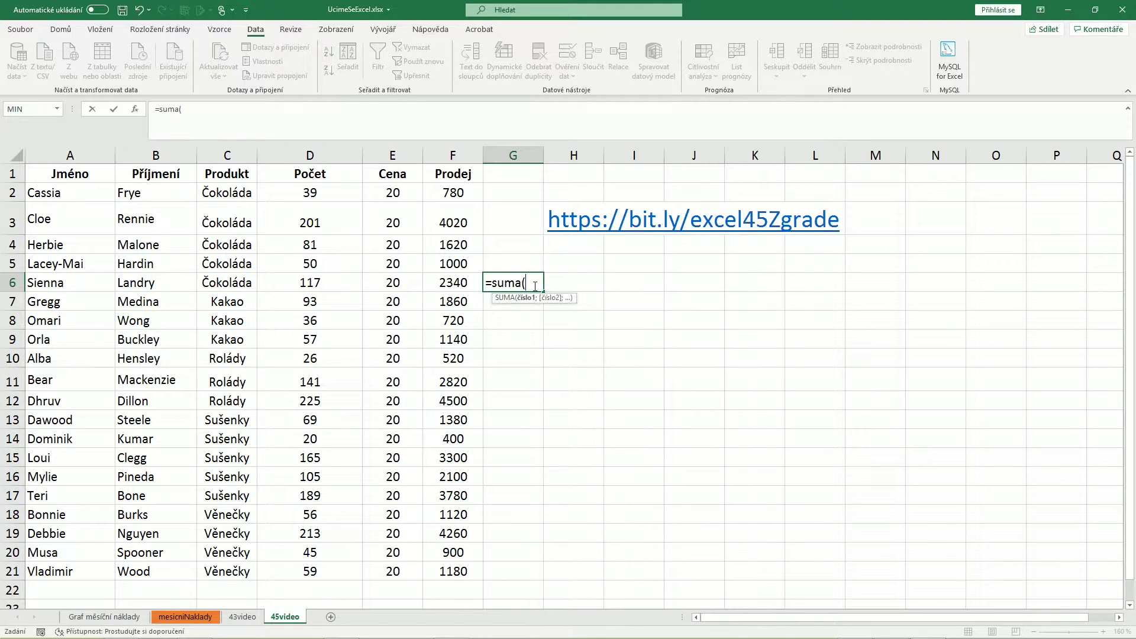
drag(462, 193, 457, 279)
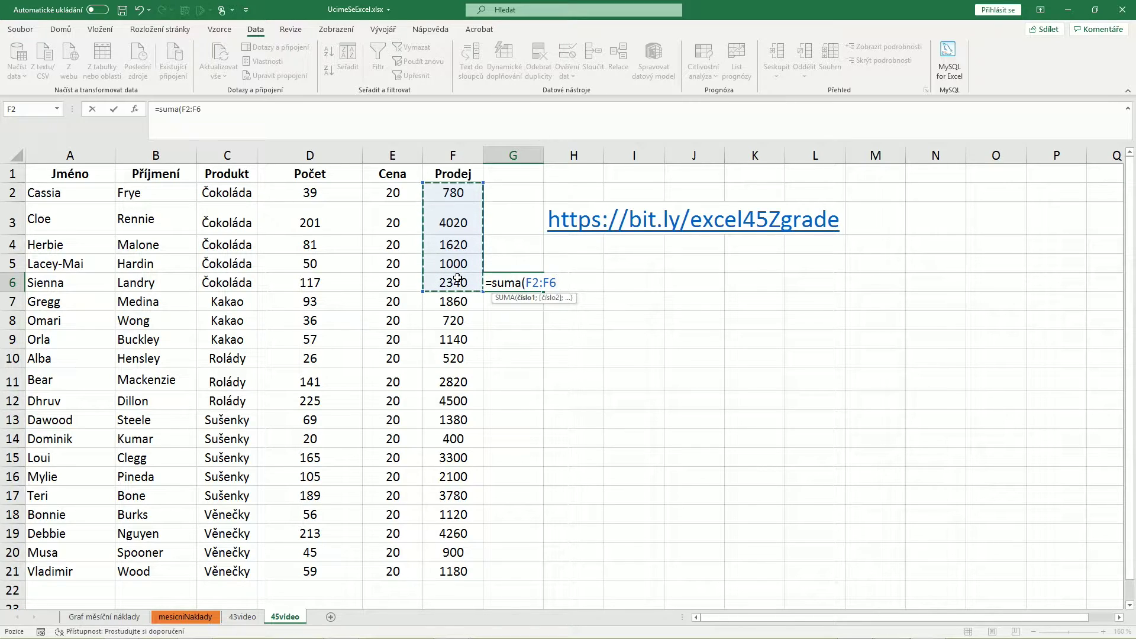
key(Return)
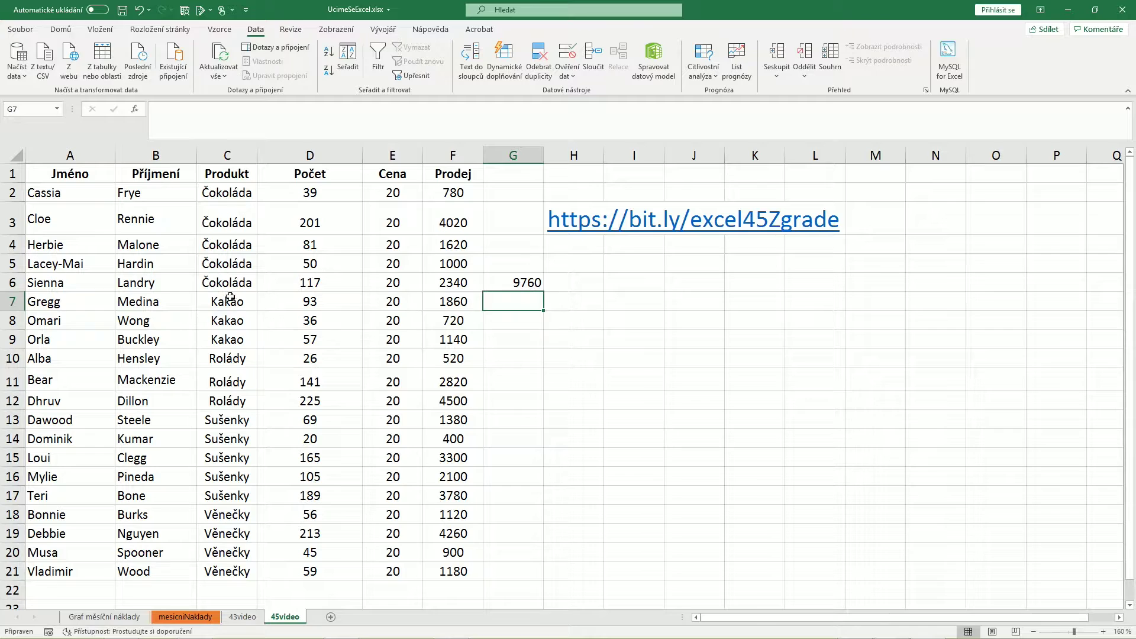
drag(230, 298, 229, 343)
click(498, 344)
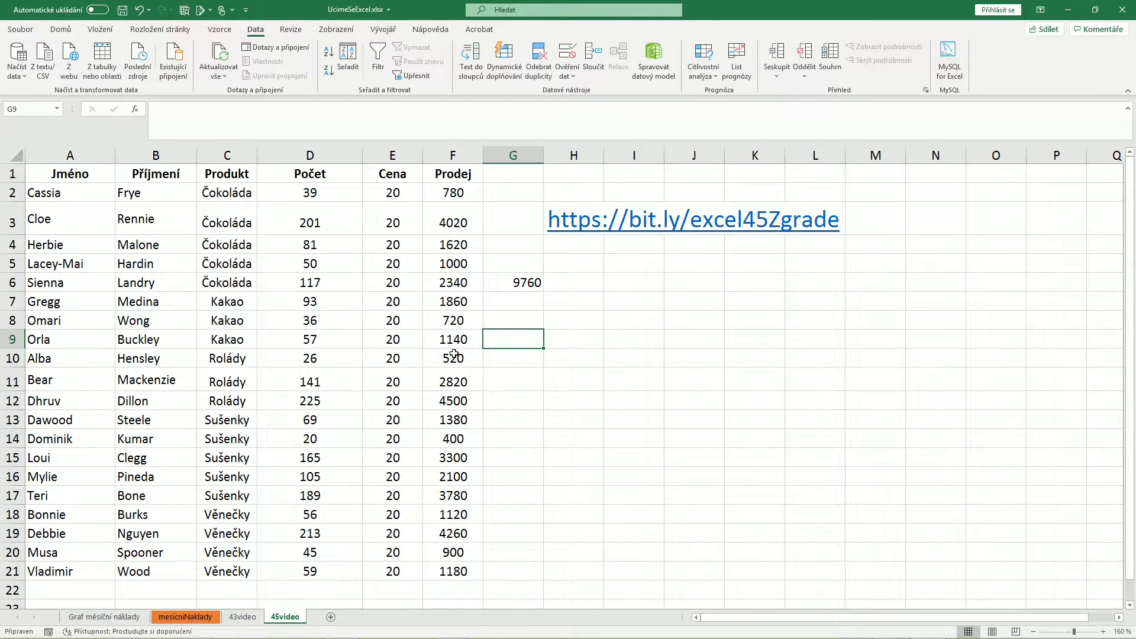
click(496, 401)
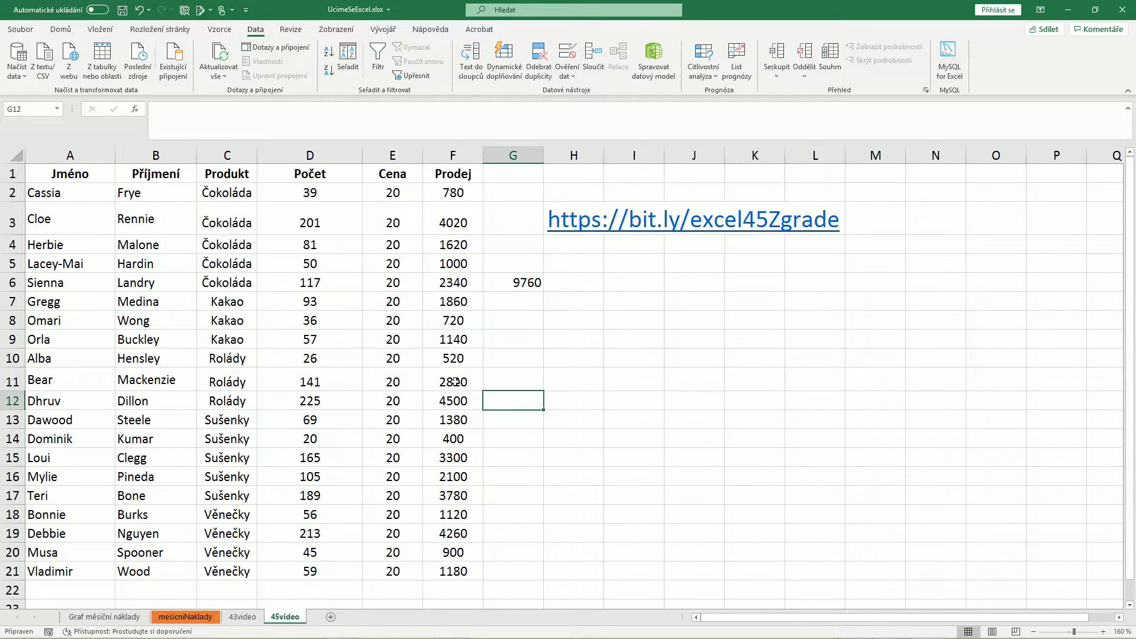
click(524, 290)
key(Delete)
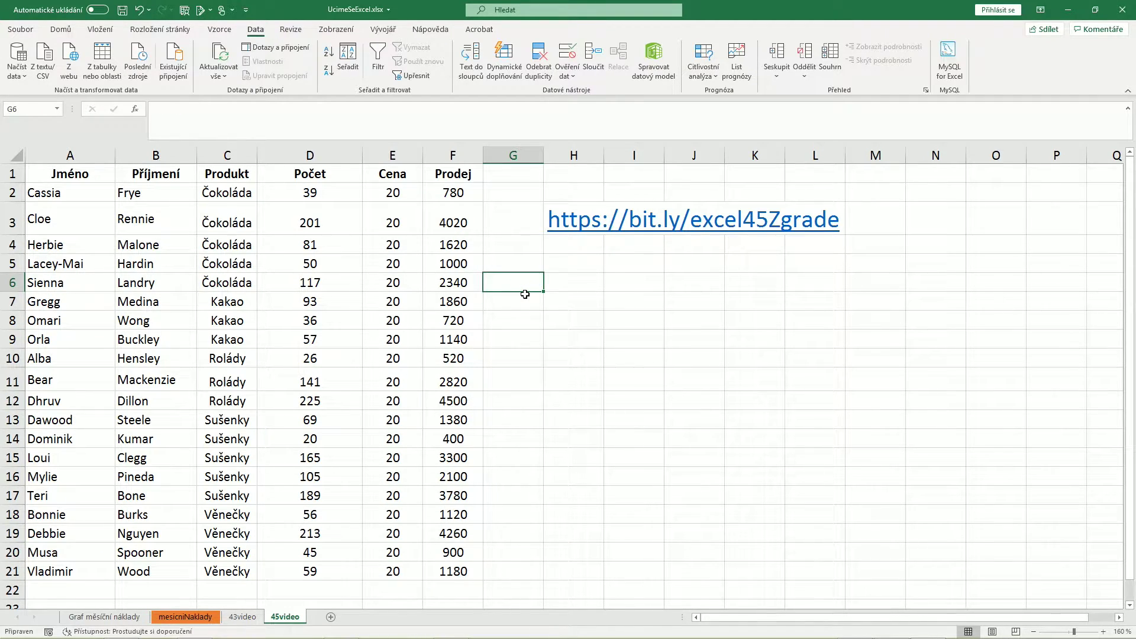
- Insert Součet subtotals of Prodej at each change in Produkt, e.g. Čokoláda Celkem 9760
click(248, 285)
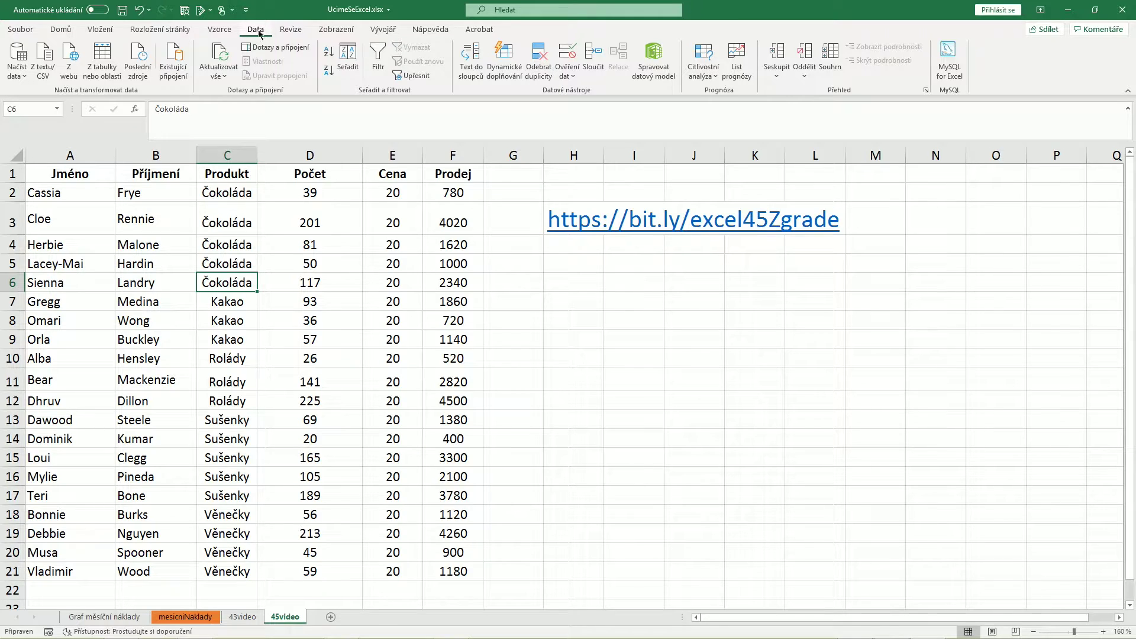
click(832, 59)
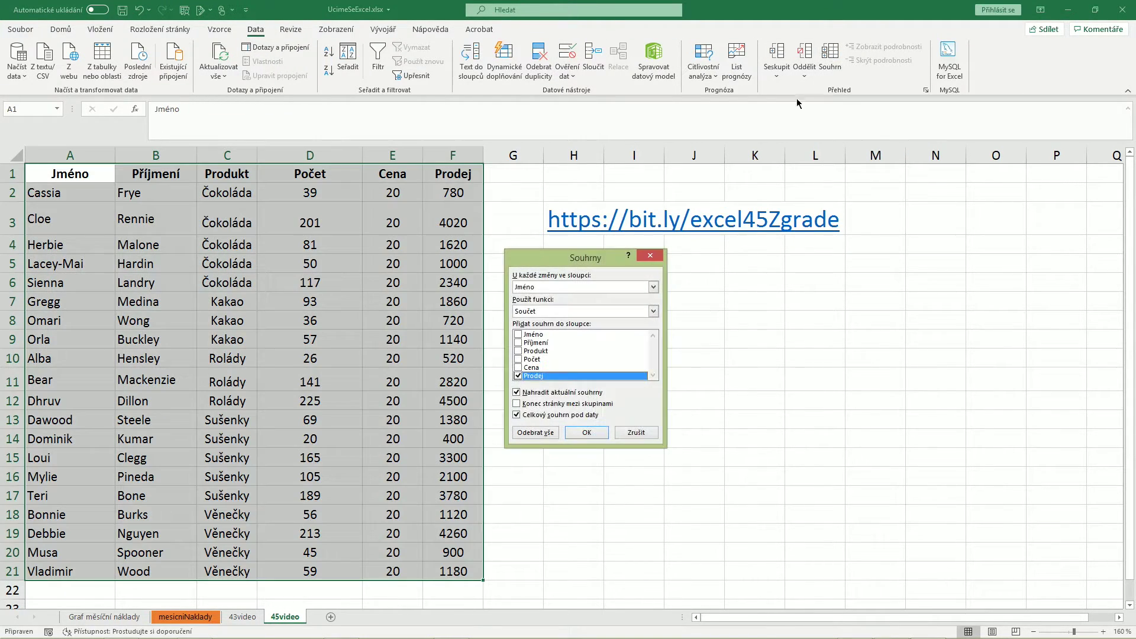
drag(606, 263, 605, 213)
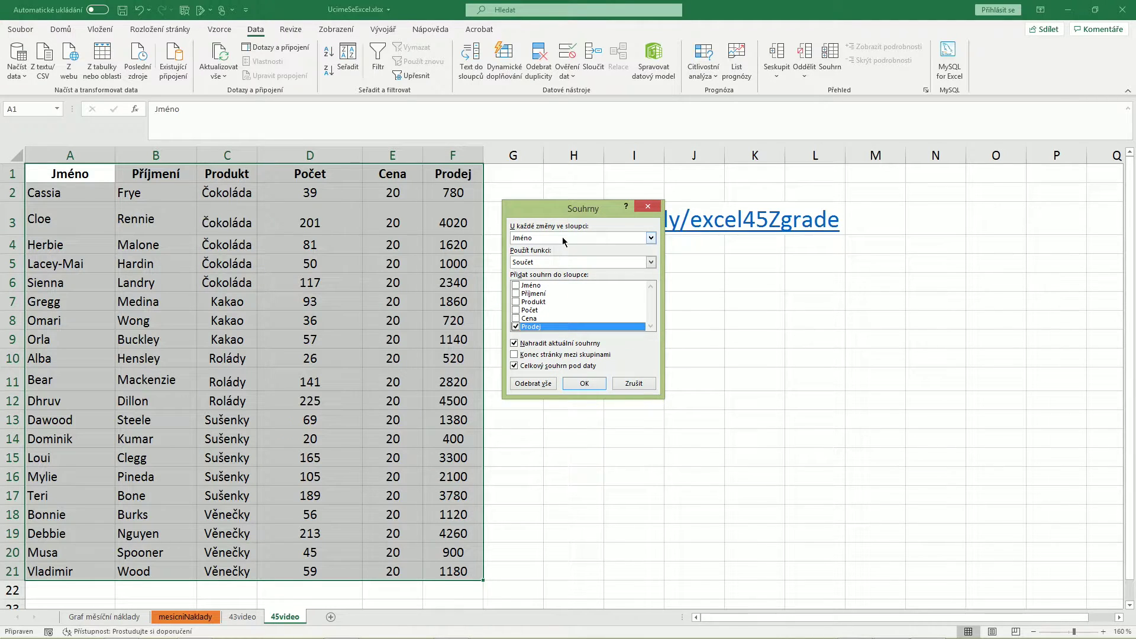
click(651, 238)
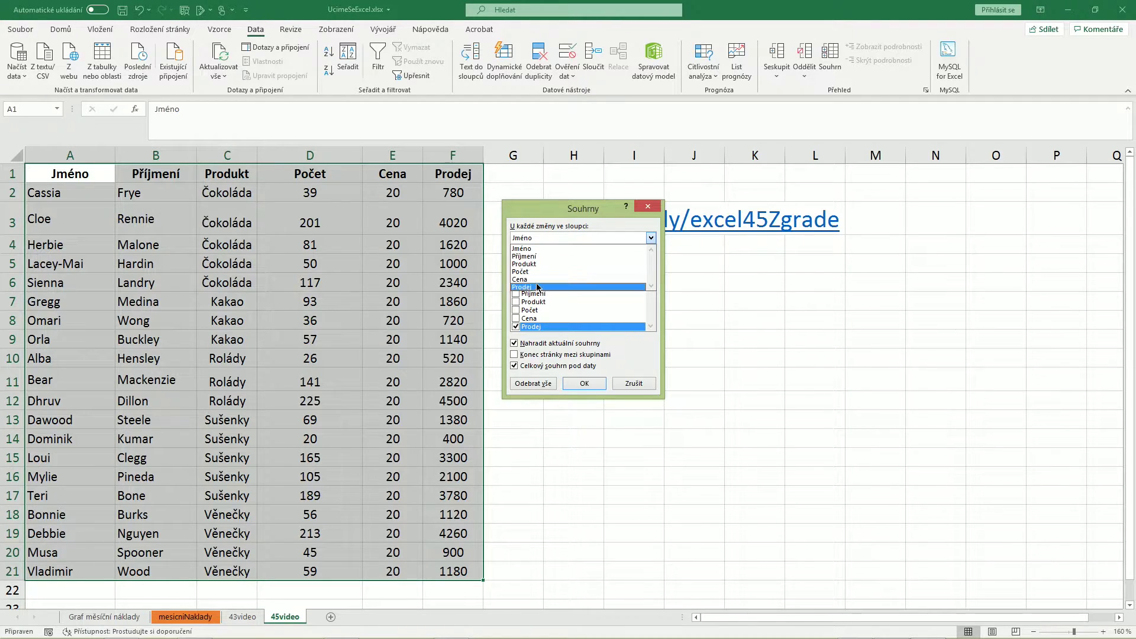
click(532, 264)
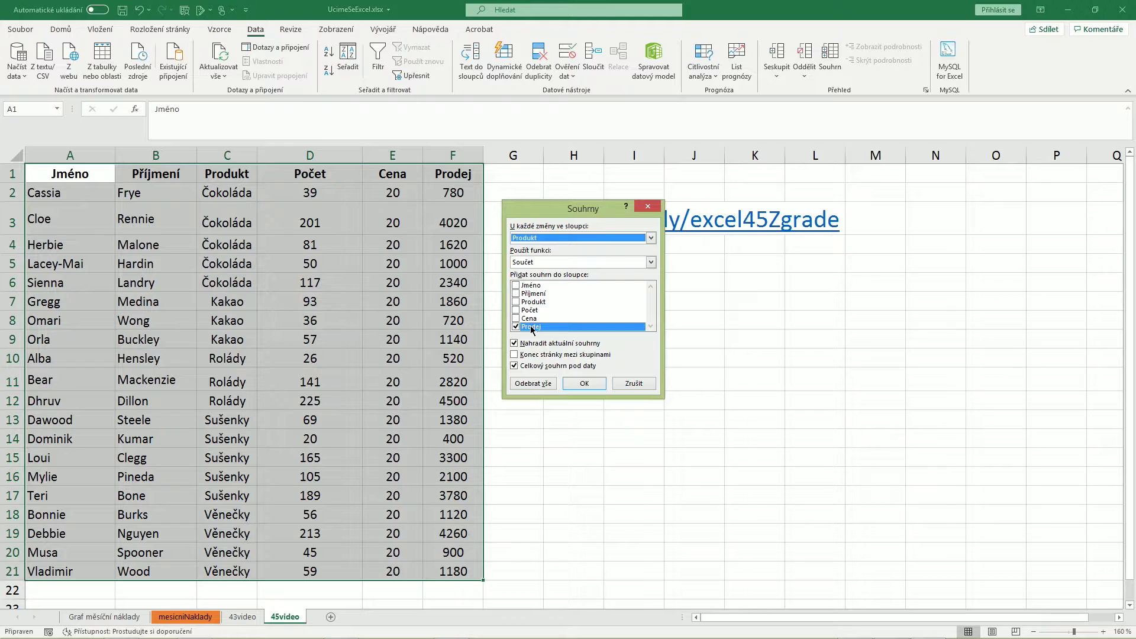
click(585, 384)
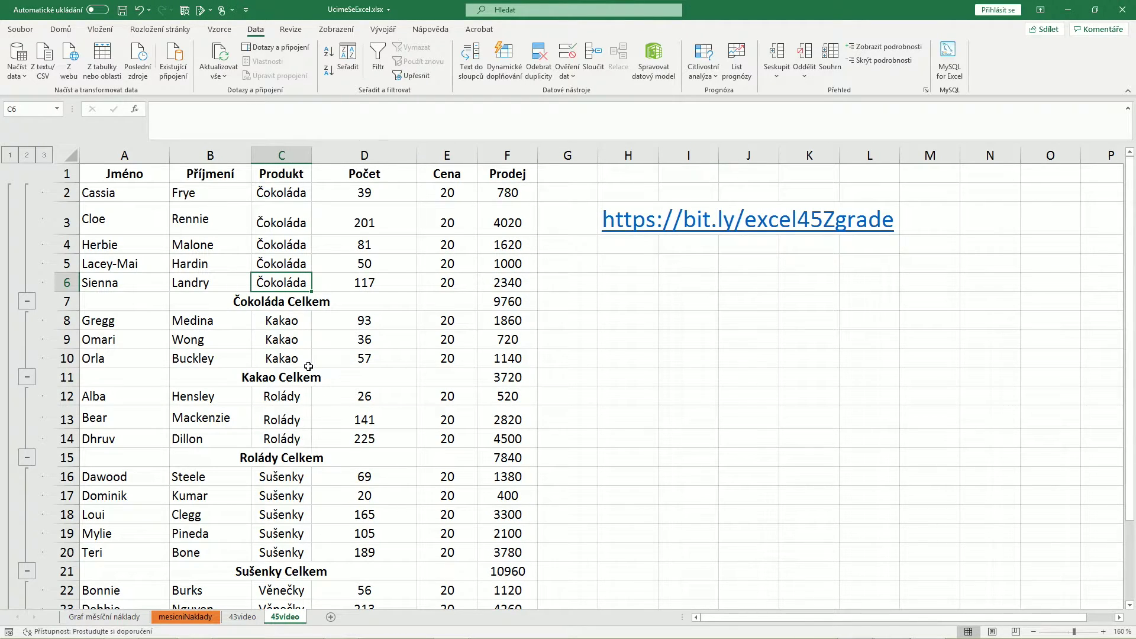
- Widen column C and inspect the Čokoláda, Kakao and Rolády Celkem labels and their SUBTOTAL formulas
drag(312, 155, 354, 160)
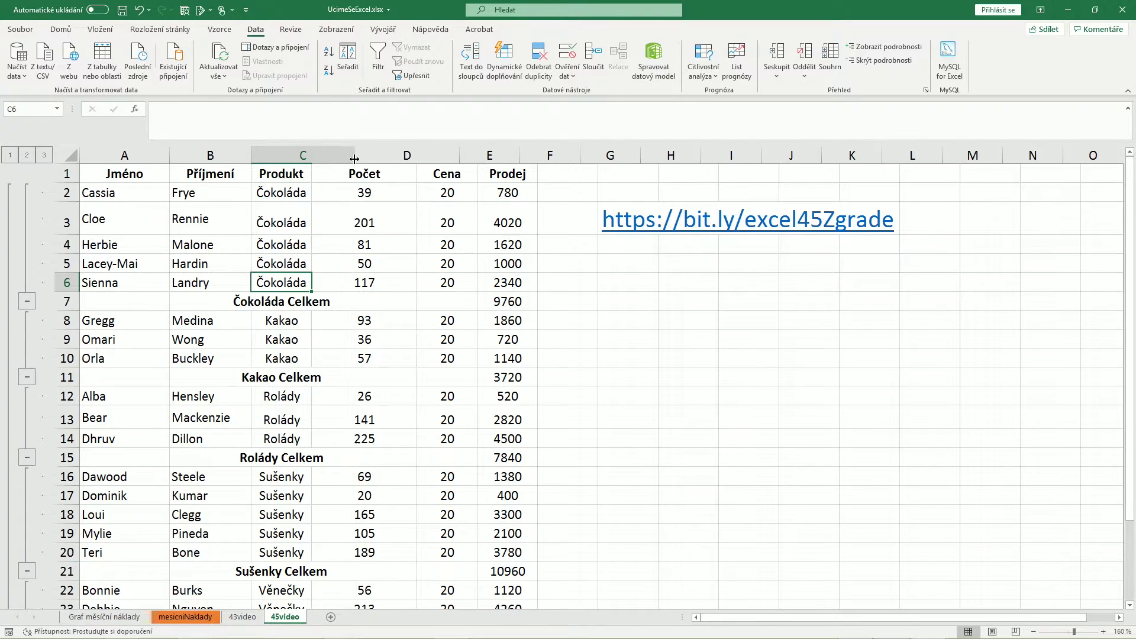
drag(303, 199, 317, 283)
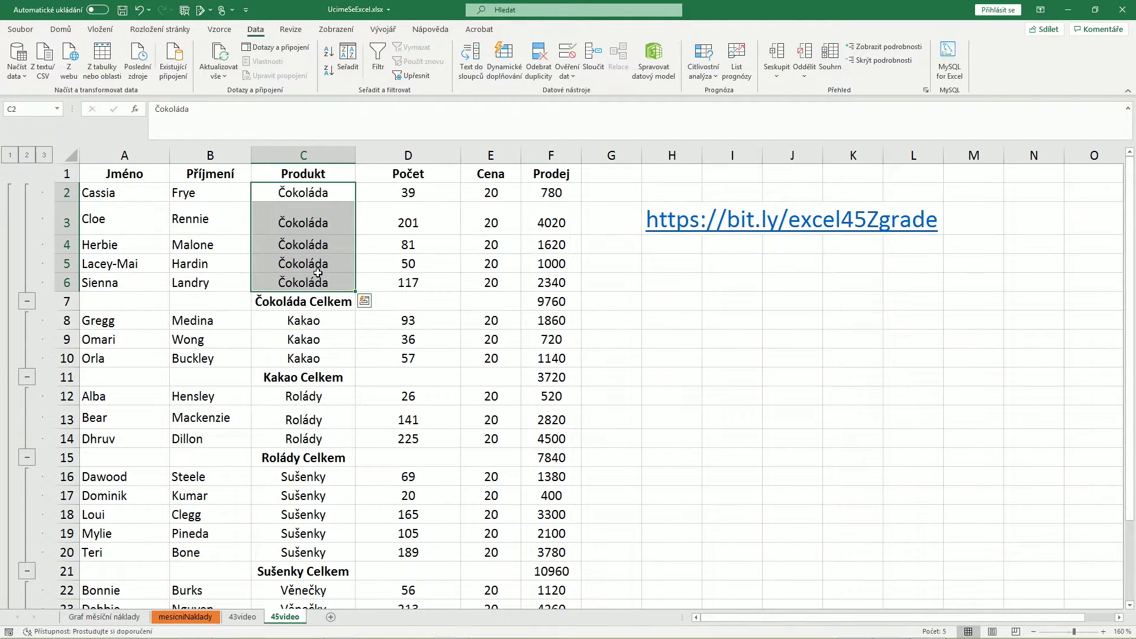
click(318, 303)
click(540, 309)
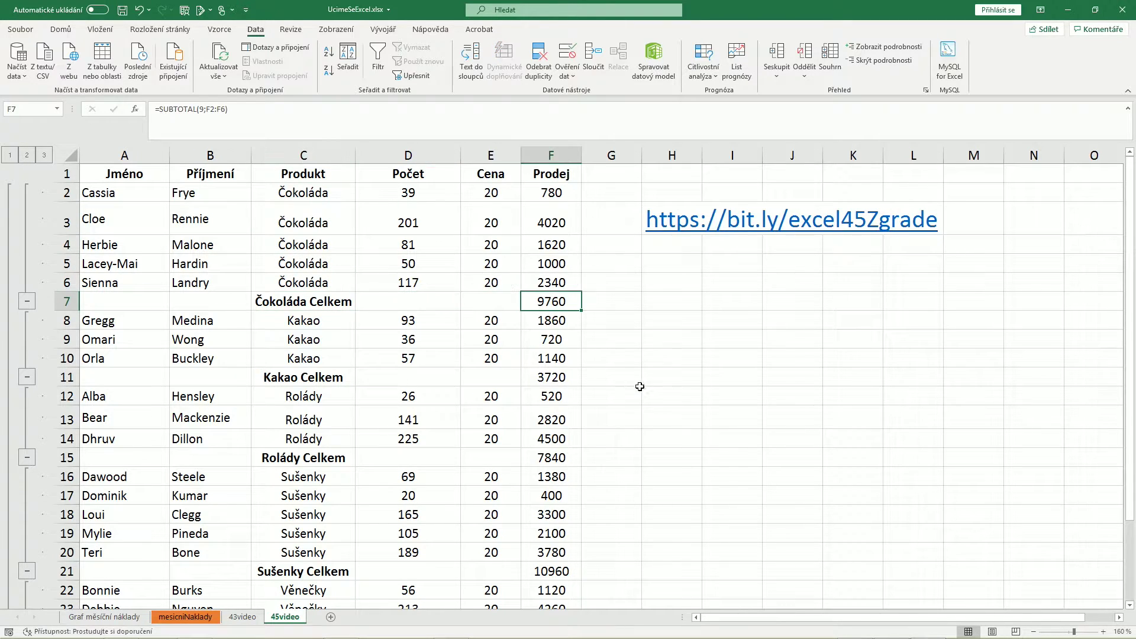
click(305, 380)
click(544, 382)
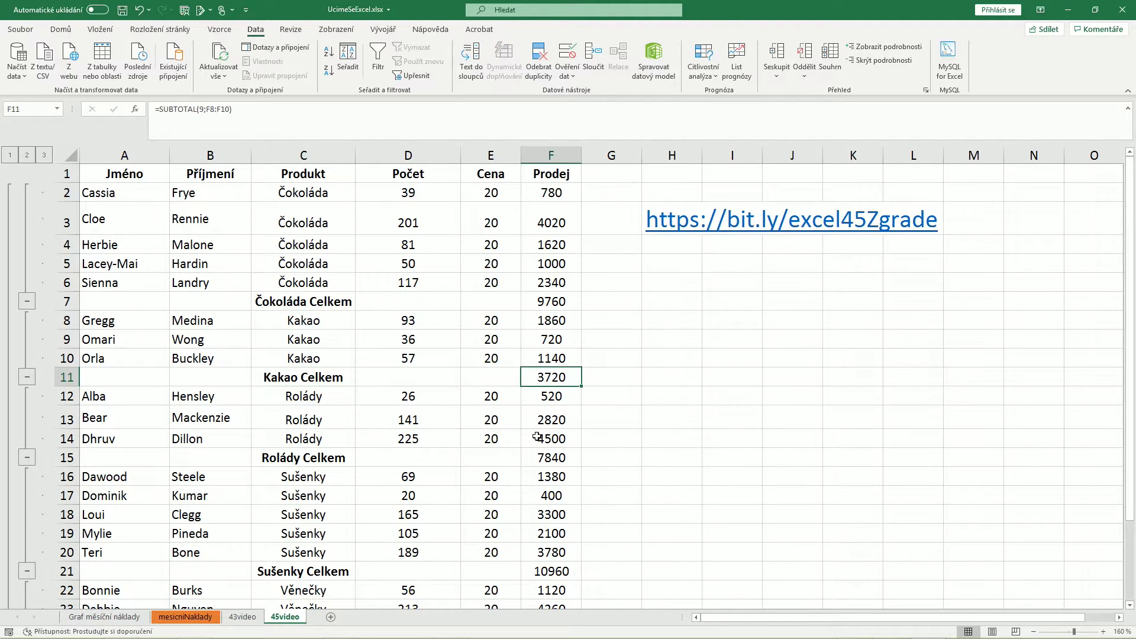
click(342, 459)
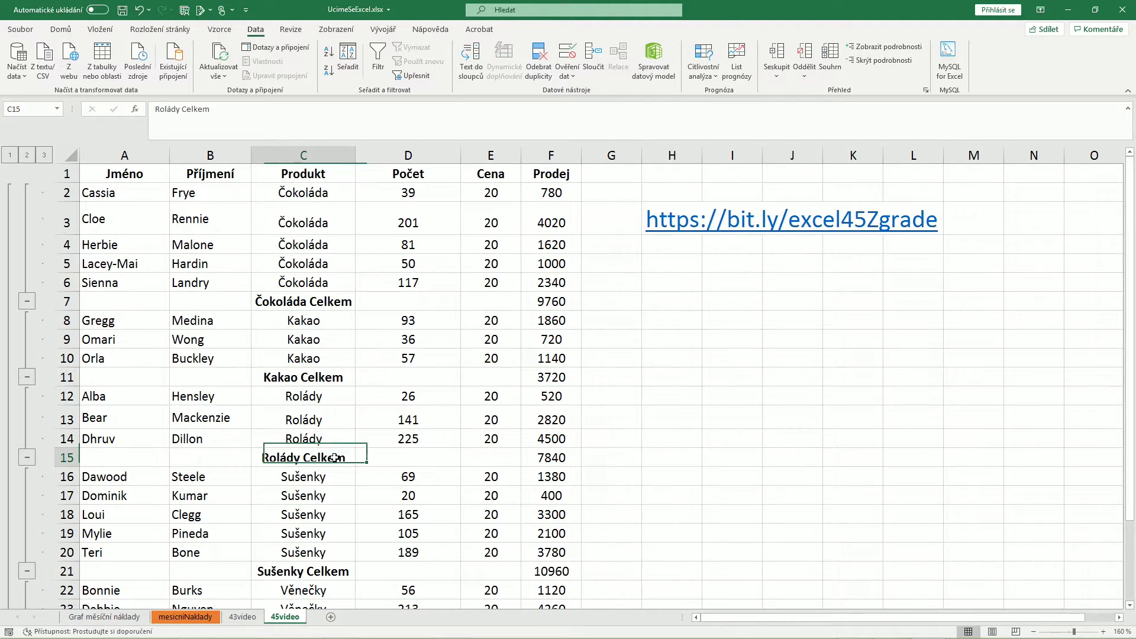
click(540, 464)
- Check the Věnečky subtotal, the Celkový součet grand total in F27, and recheck subtotals F21, F15, F11, F7
scroll(547, 492, down, 2)
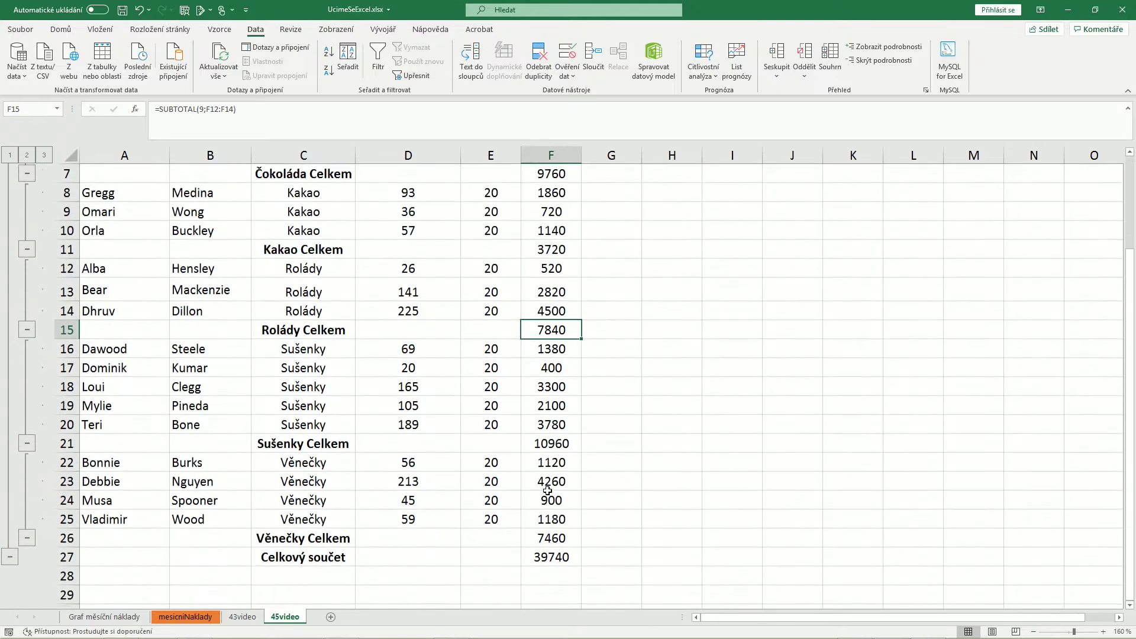
scroll(521, 488, down, 2)
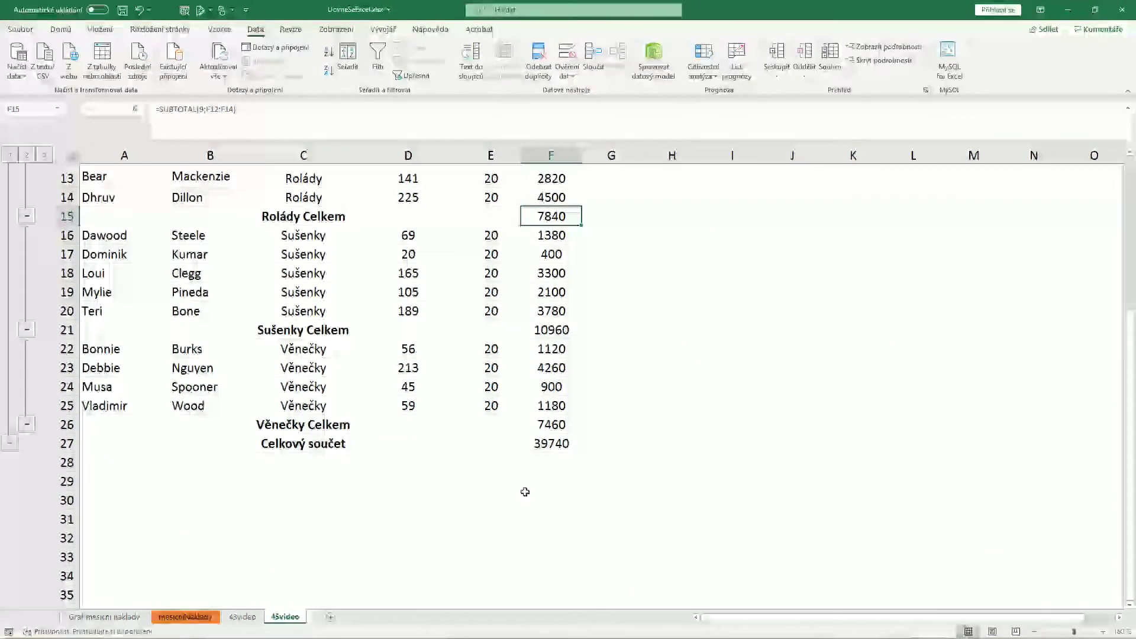
click(300, 426)
drag(305, 351, 313, 406)
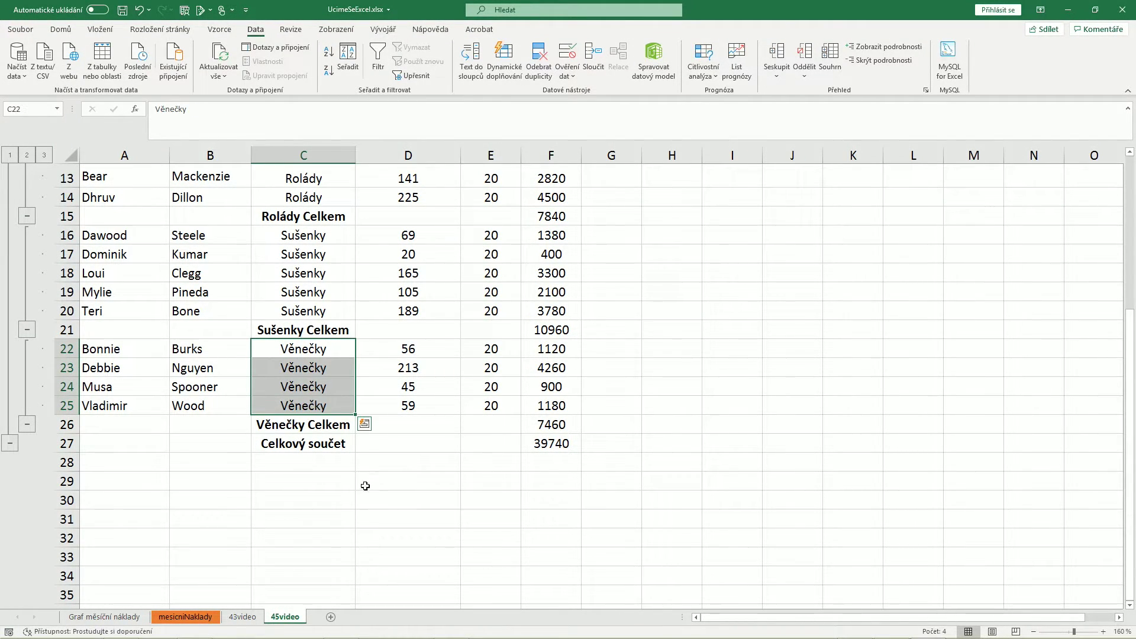
click(334, 448)
click(537, 450)
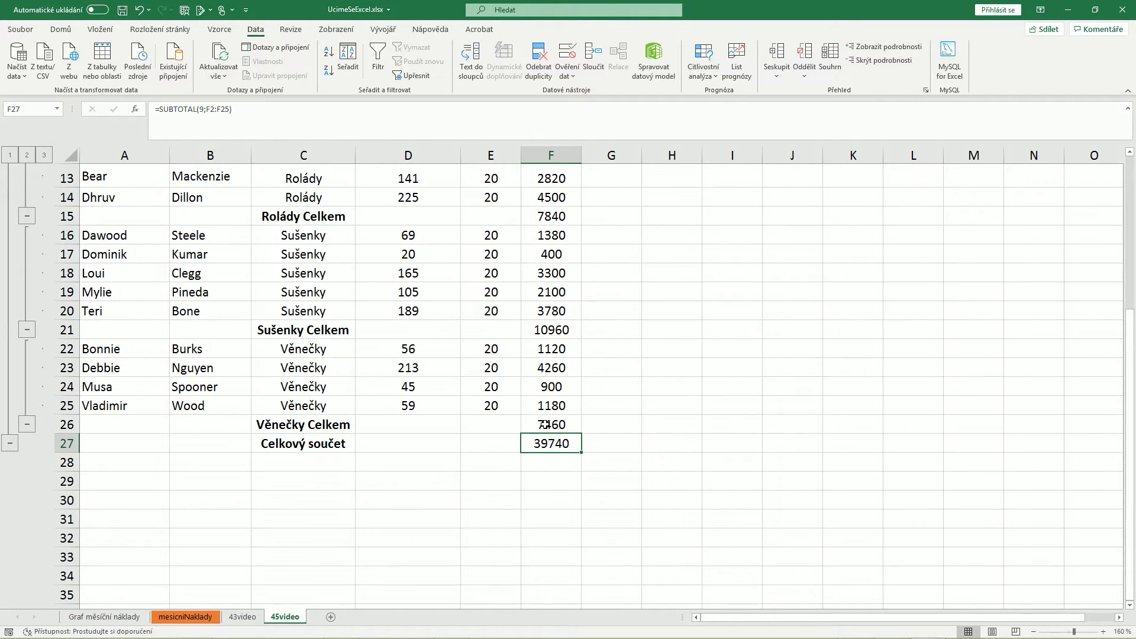
click(544, 425)
click(540, 327)
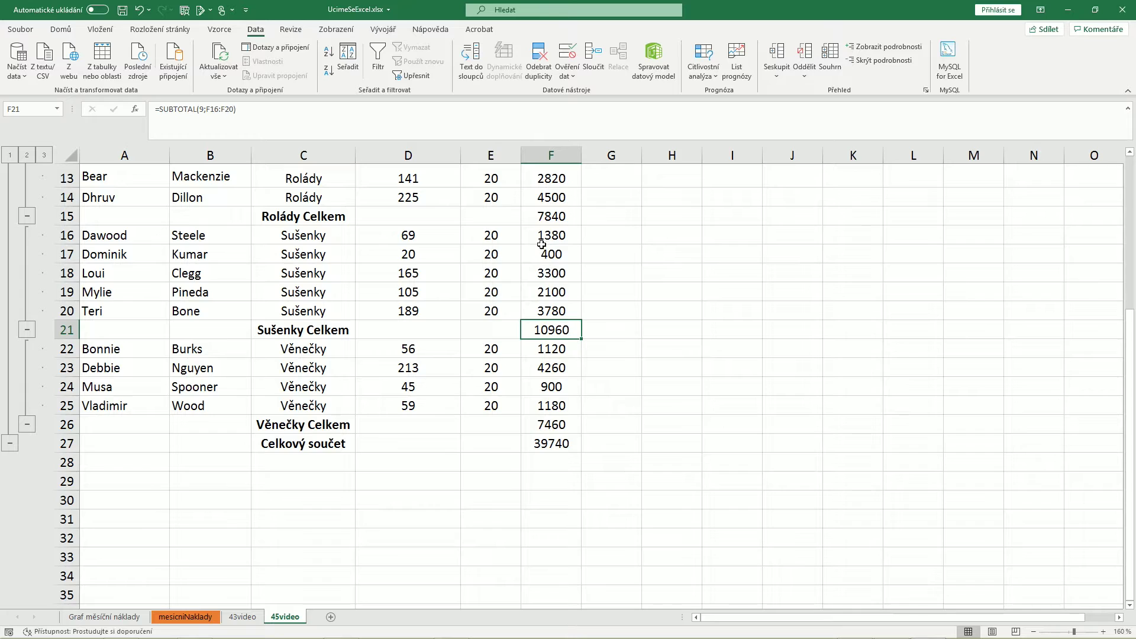
click(540, 220)
scroll(540, 225, up, 4)
click(547, 378)
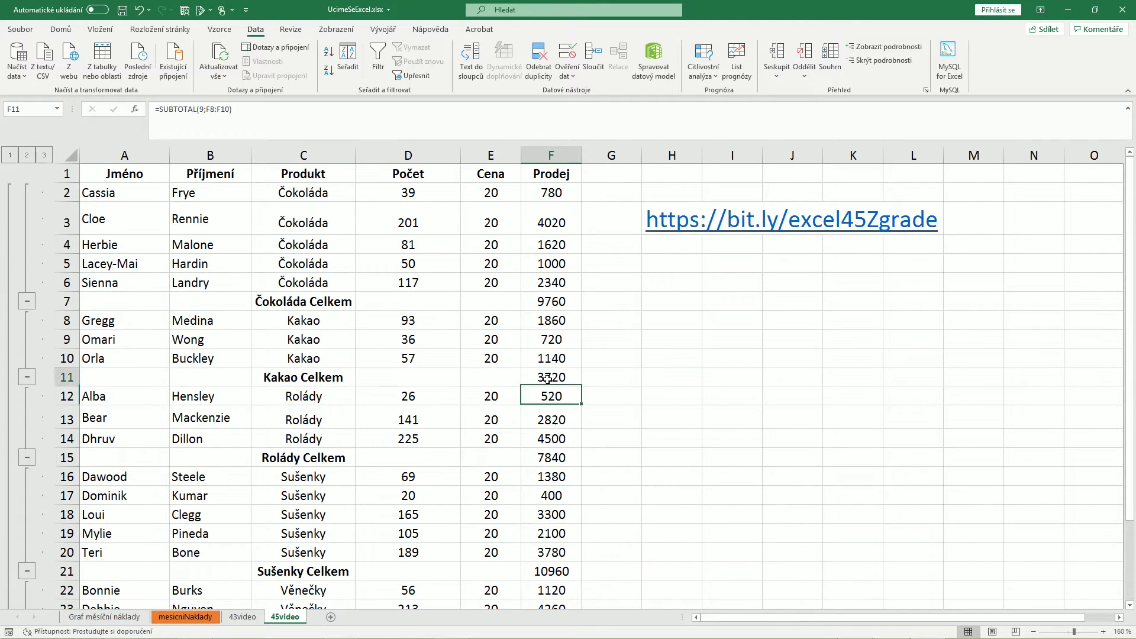
click(541, 303)
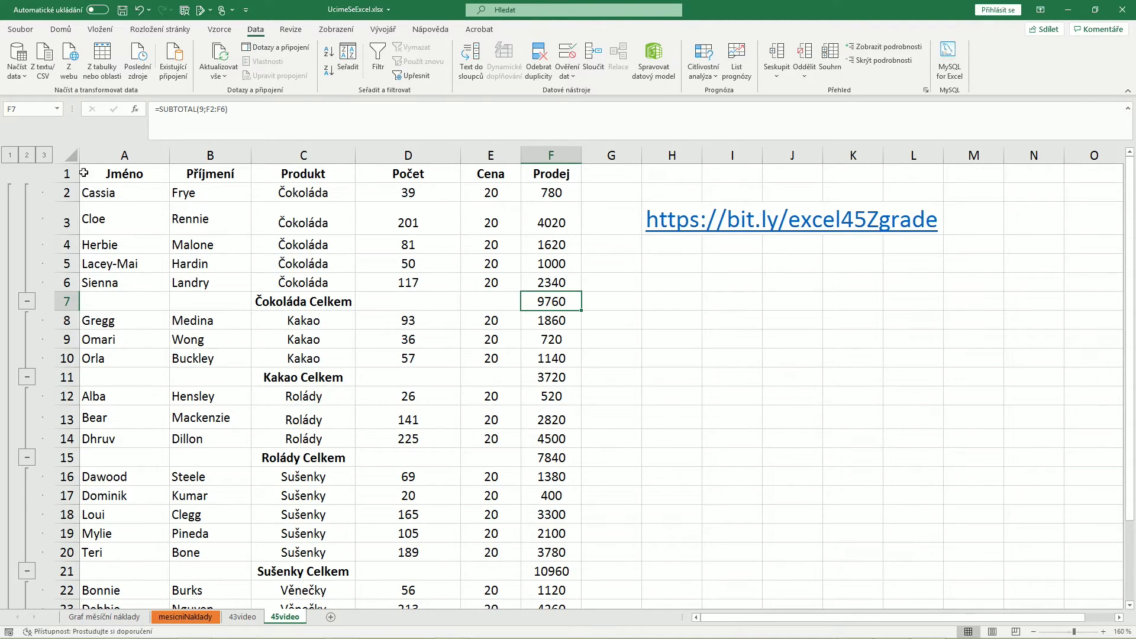
click(30, 156)
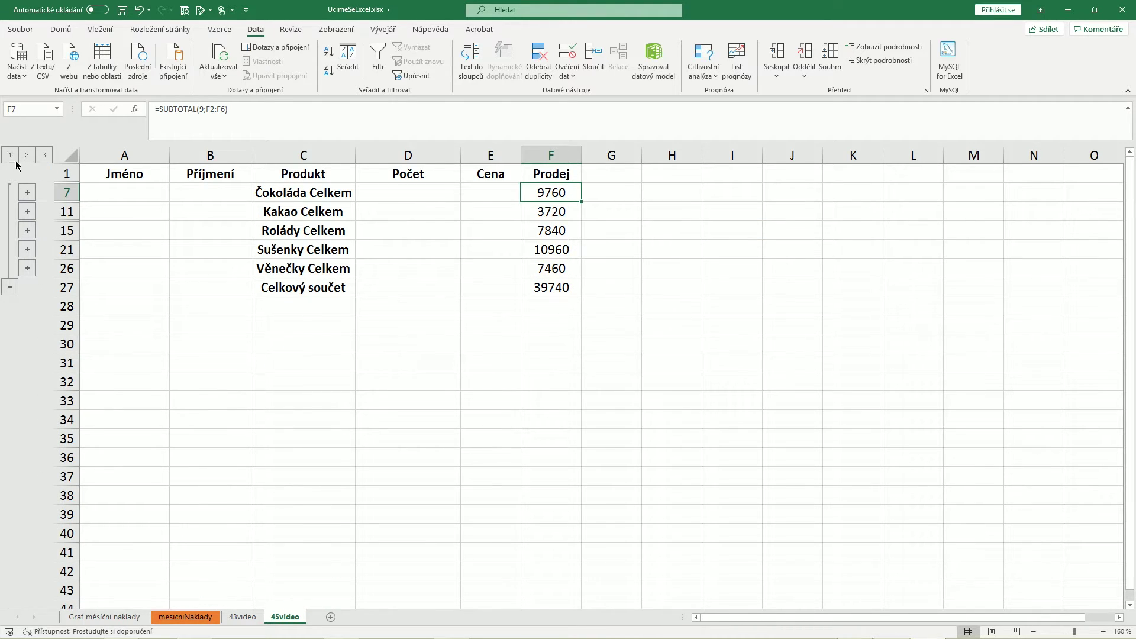
click(15, 161)
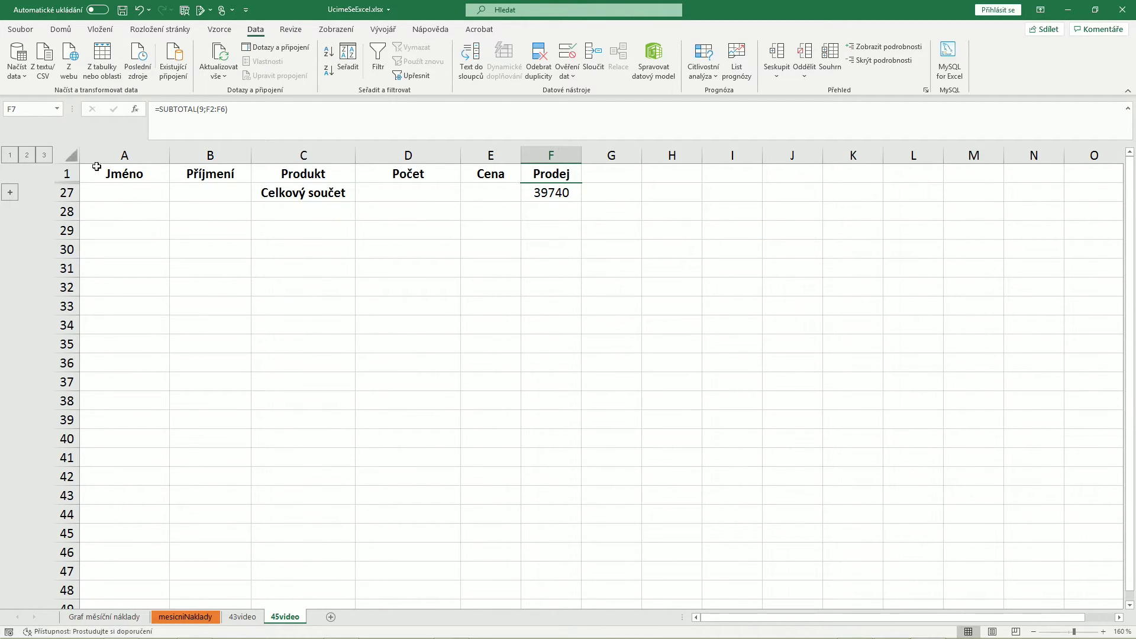
click(27, 155)
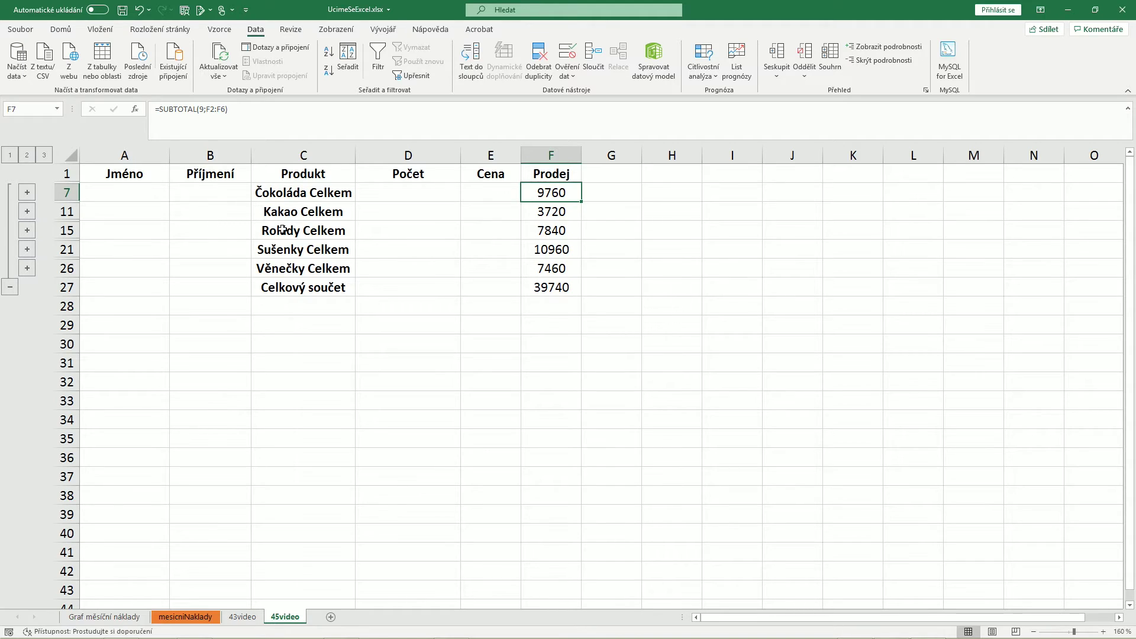
click(44, 155)
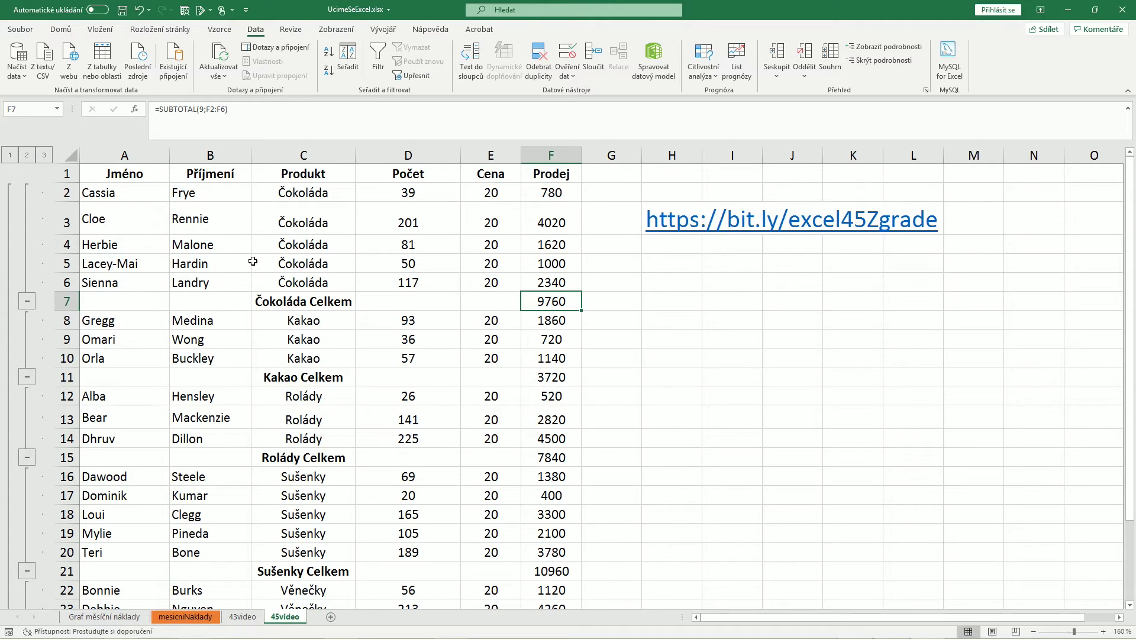
click(27, 156)
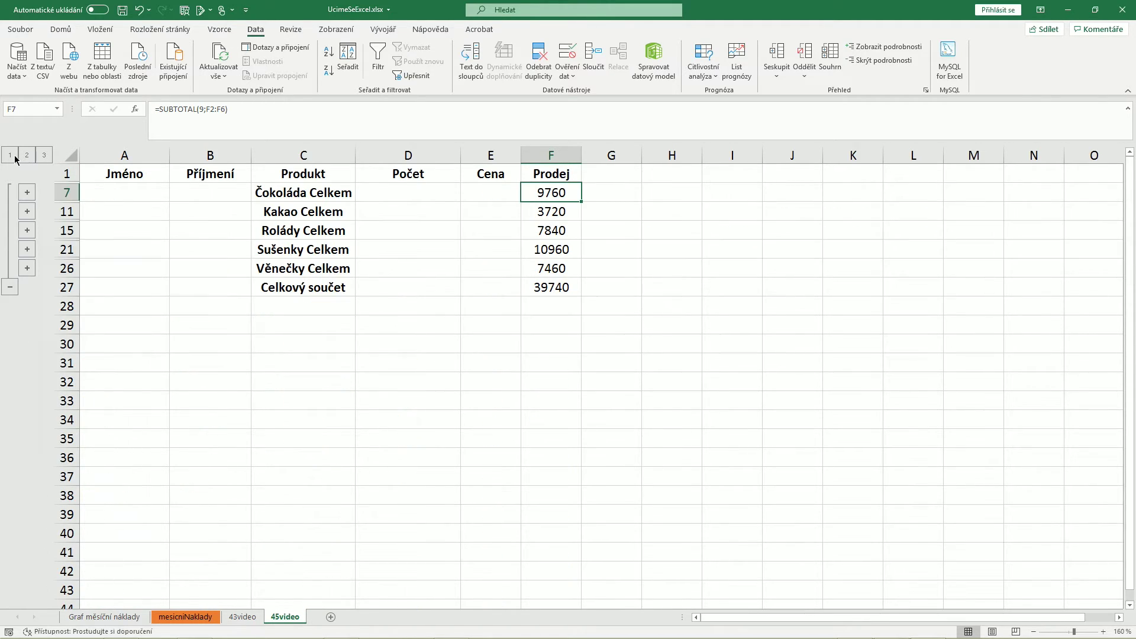
click(11, 156)
click(32, 159)
click(44, 156)
scroll(329, 266, down, 1)
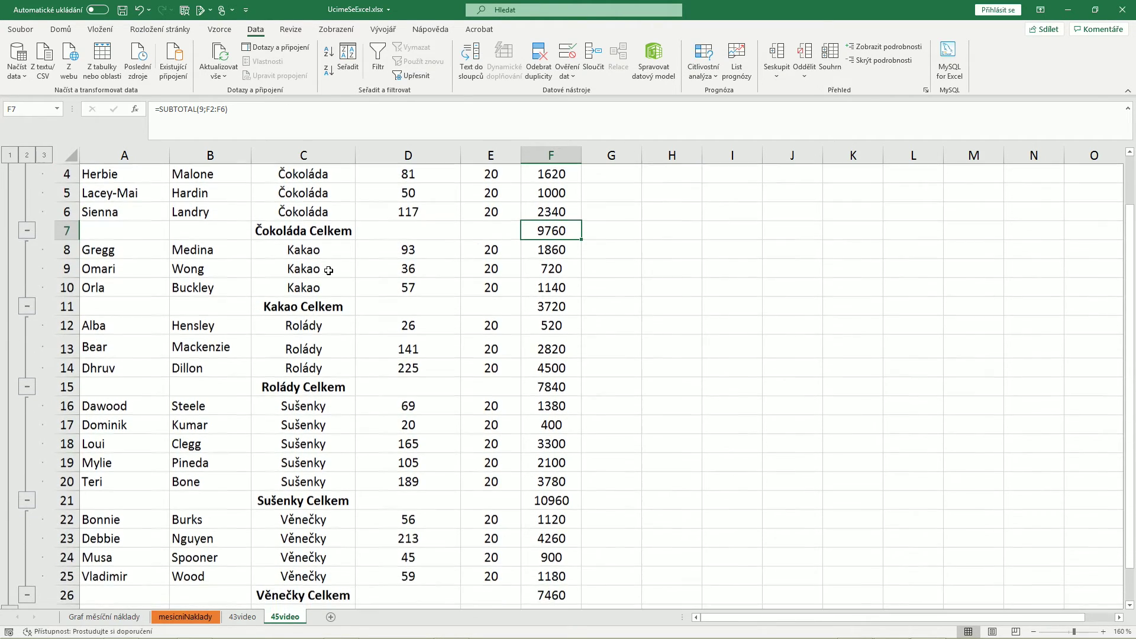
scroll(506, 244, up, 1)
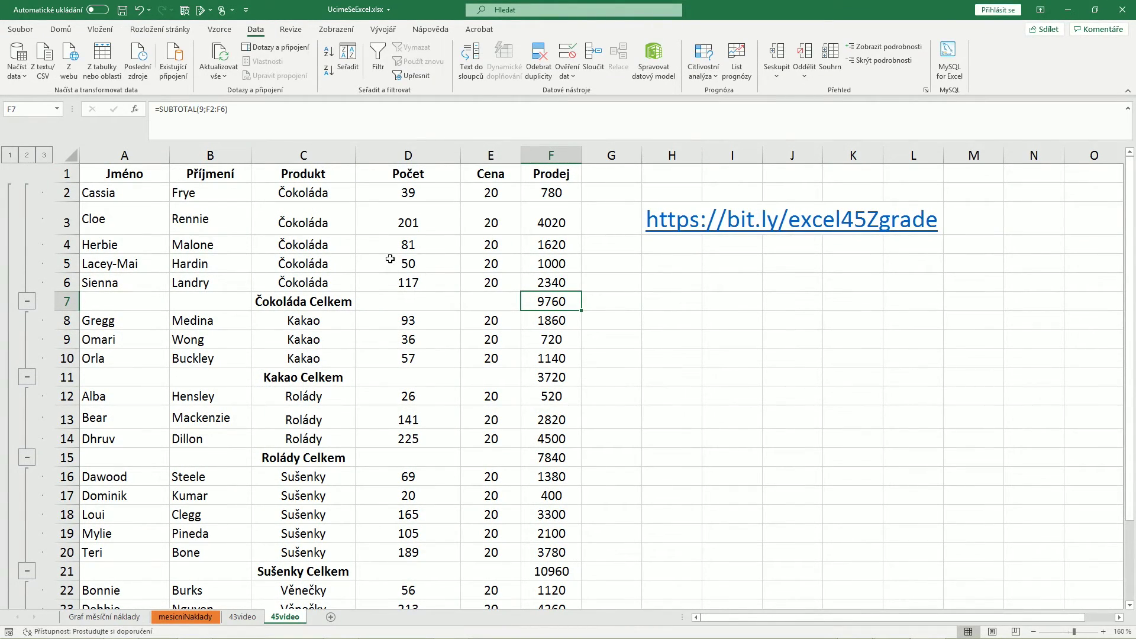
- Open the Souhrny dialog for the subtotalled sales table from a cell inside it
click(411, 302)
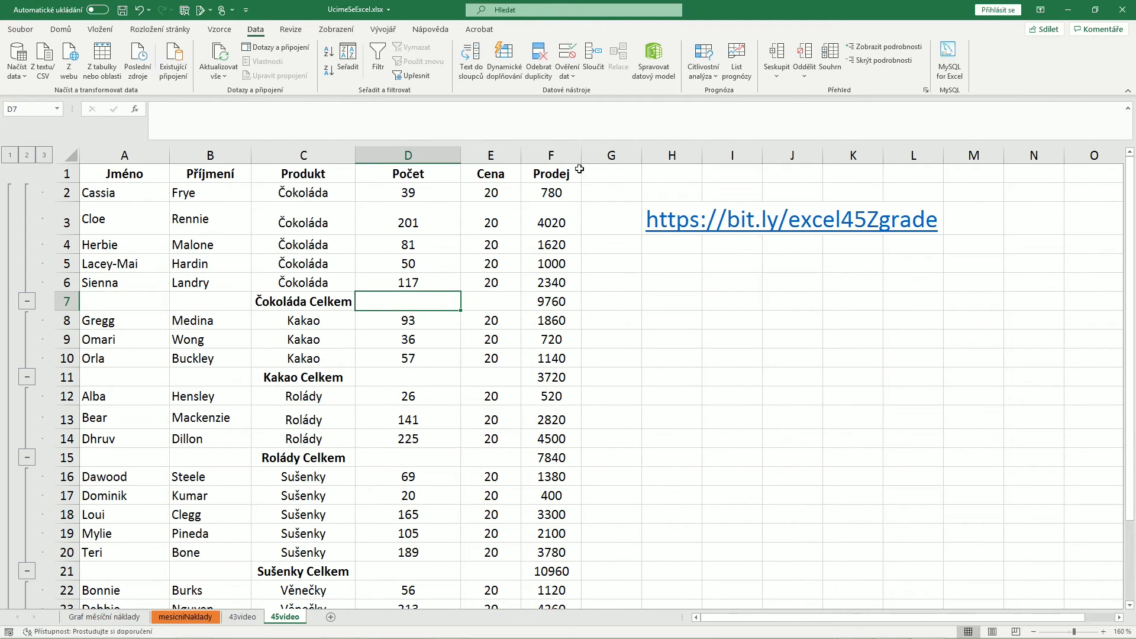
click(832, 62)
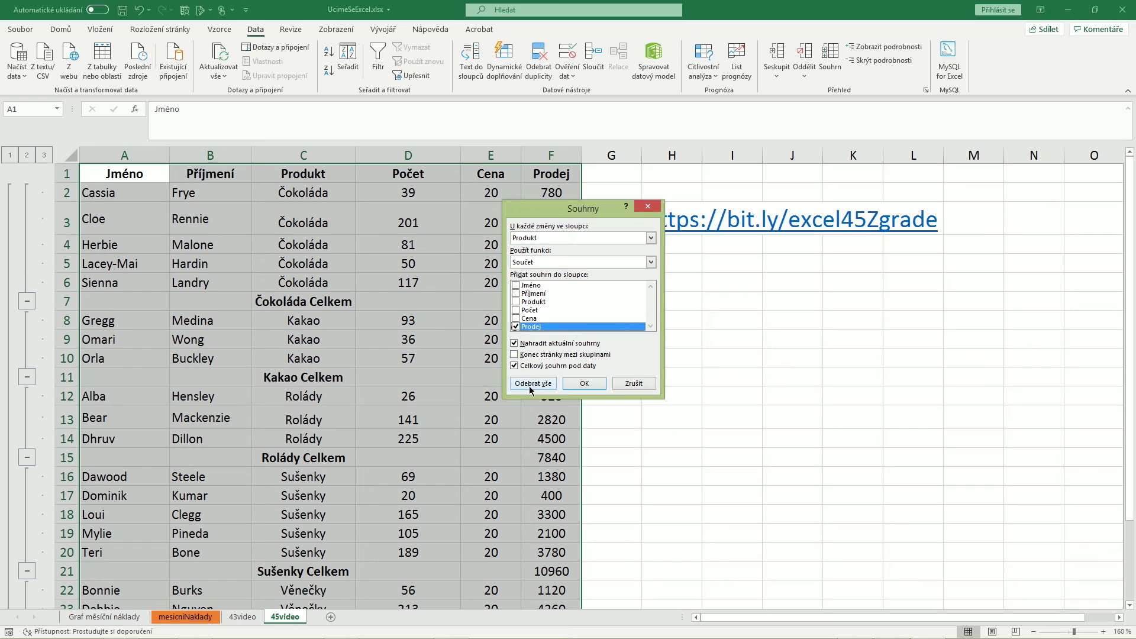
- Remove all subtotals with Odebrat vše, leaving the plain sorted table without Celkem rows
click(532, 383)
key(Down)
key(Down)
key(Down)
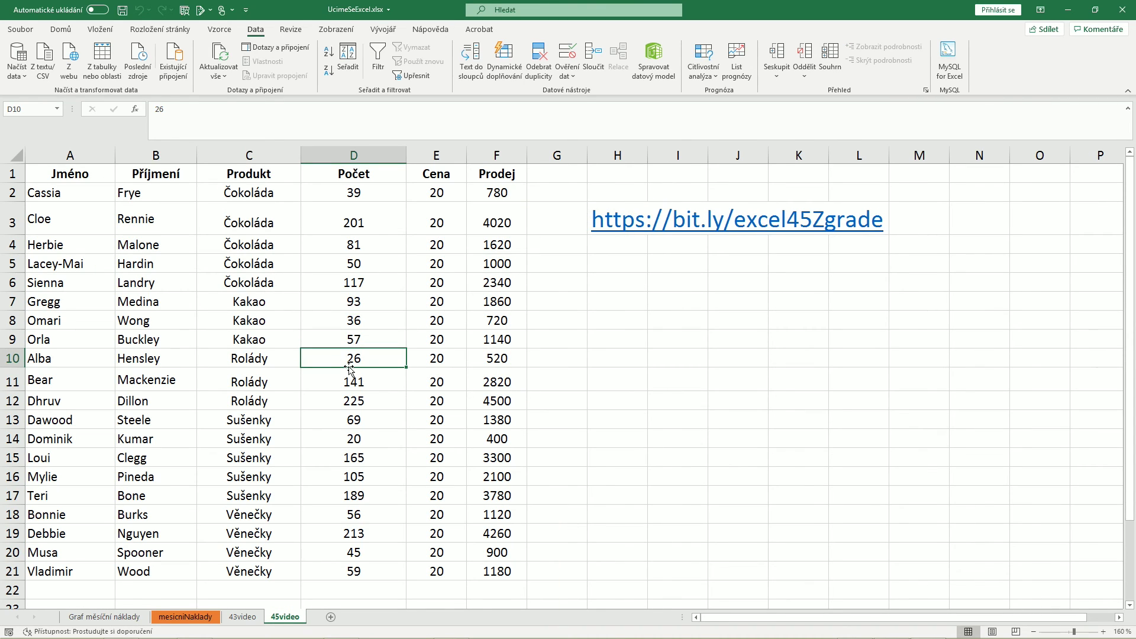